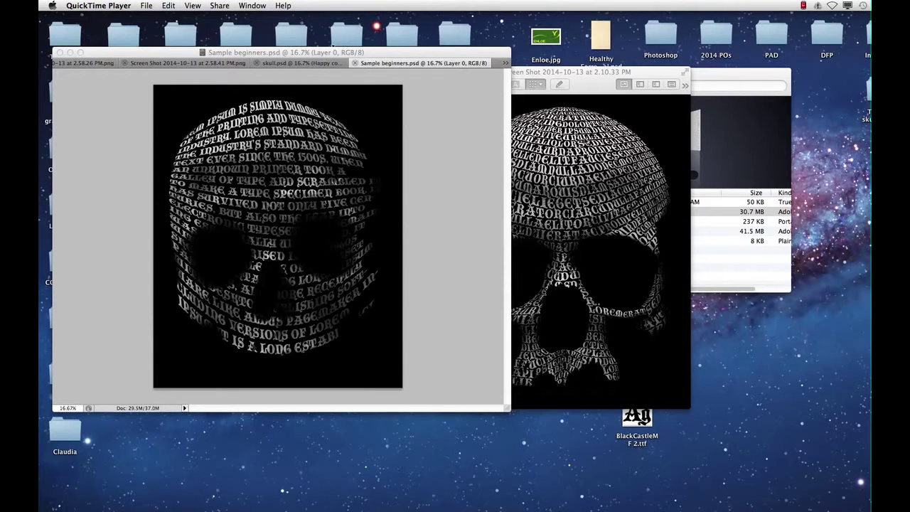
# Switch to Photoshop's skull.psd document and revert it to its last saved version
pyautogui.click(580, 85)
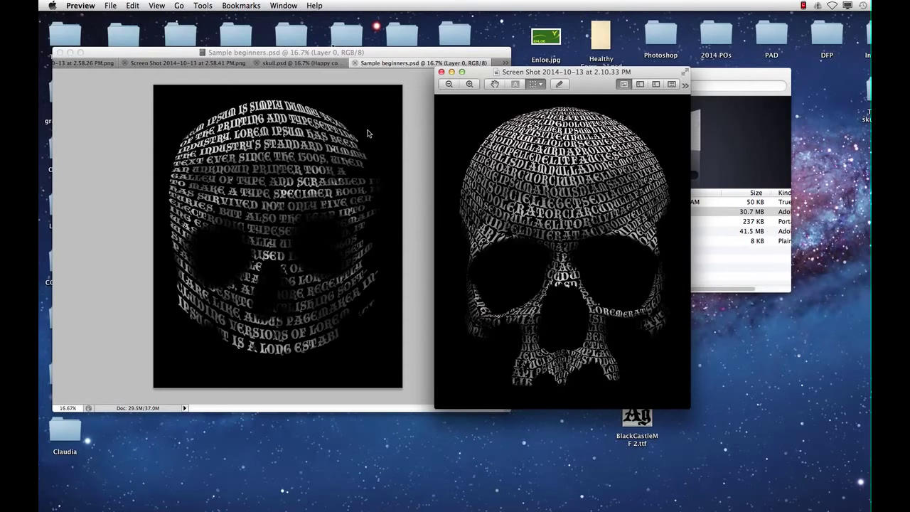
pyautogui.click(345, 94)
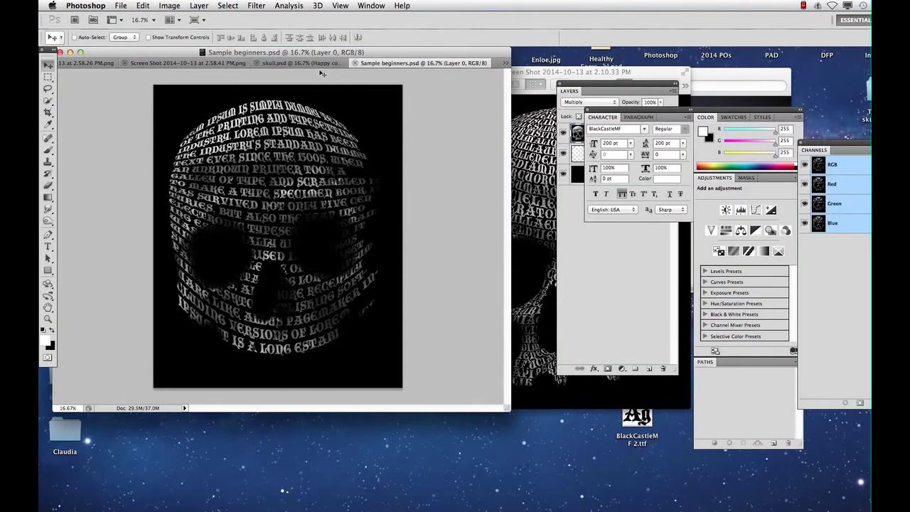
pyautogui.click(318, 67)
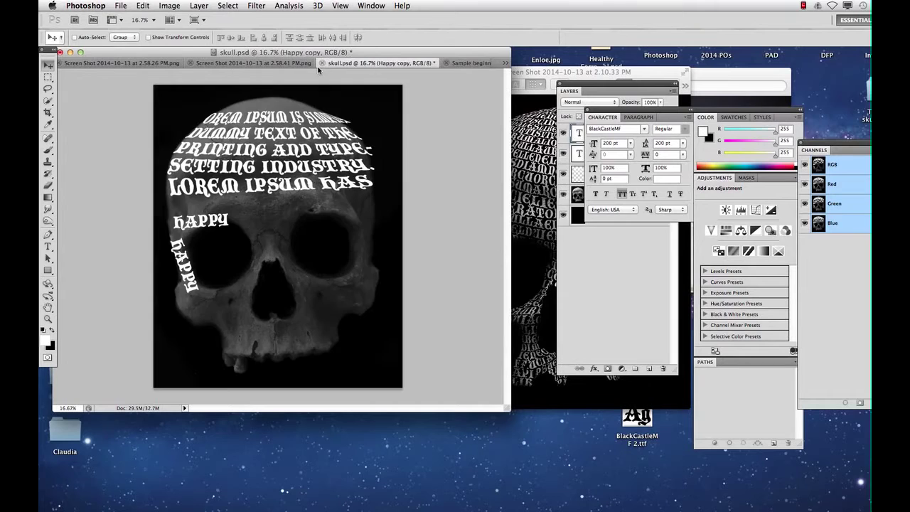
pyautogui.click(585, 251)
pyautogui.click(121, 6)
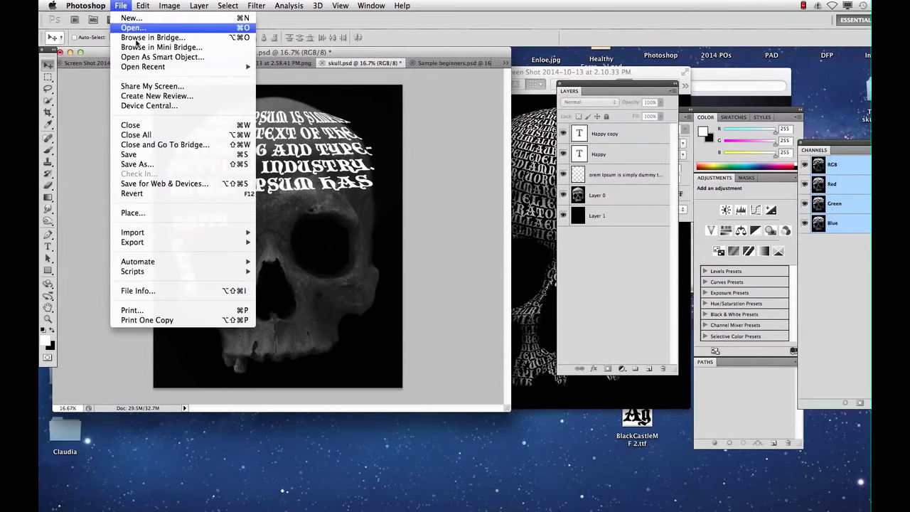
pyautogui.click(145, 196)
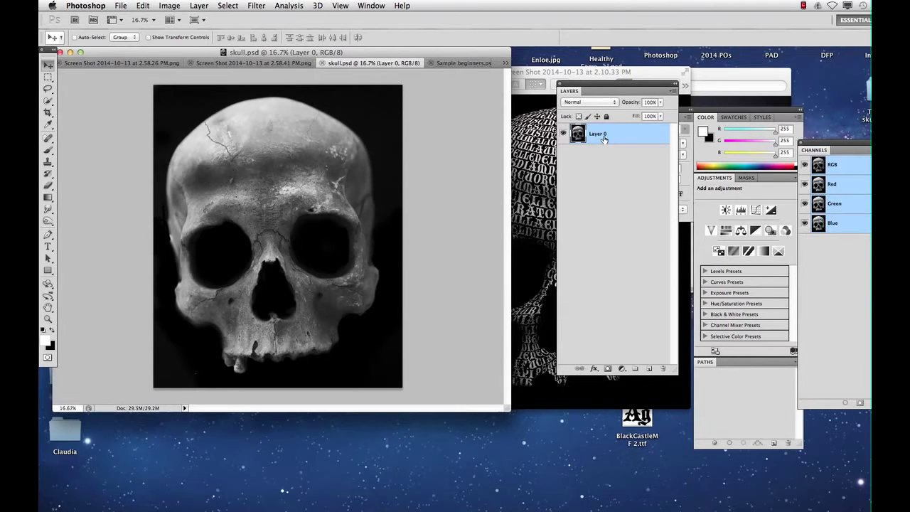
# Add a new layer filled with black at 100% opacity and place it beneath the skull layer
pyautogui.click(641, 369)
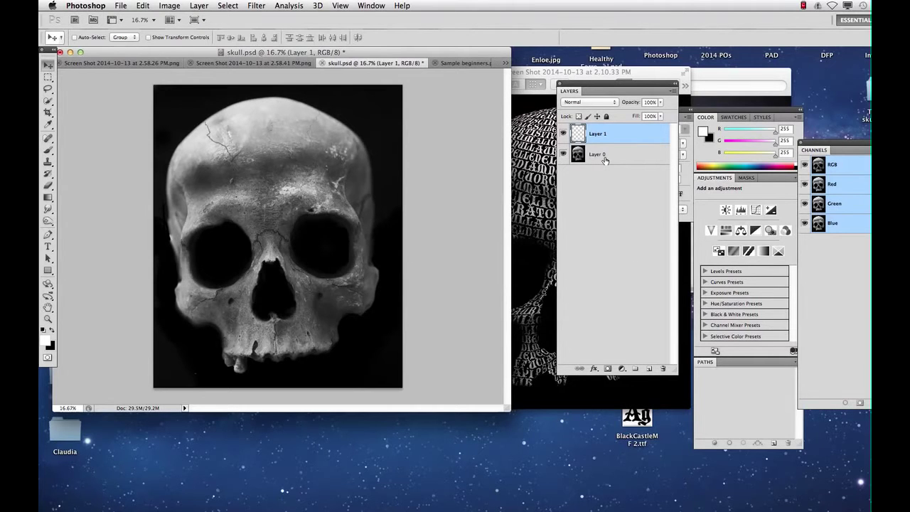
pyautogui.hotkey('shift', 'BackSpace')
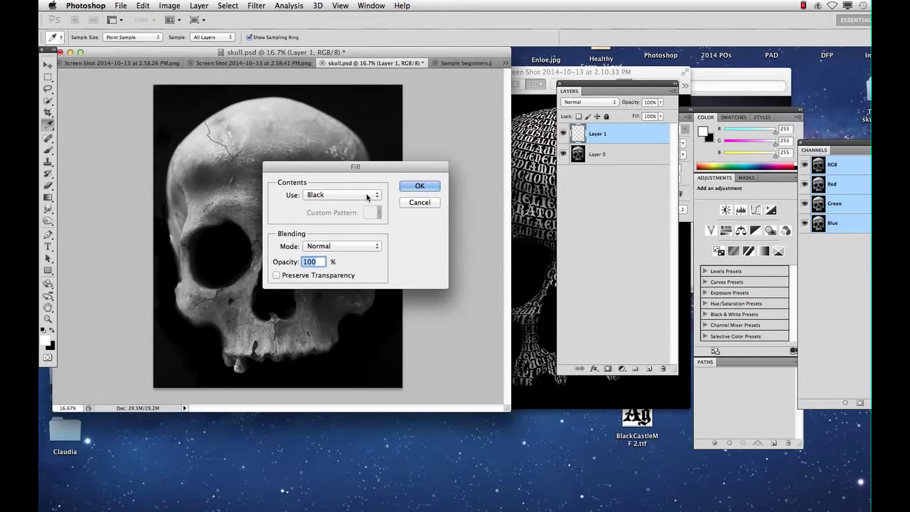
pyautogui.click(424, 186)
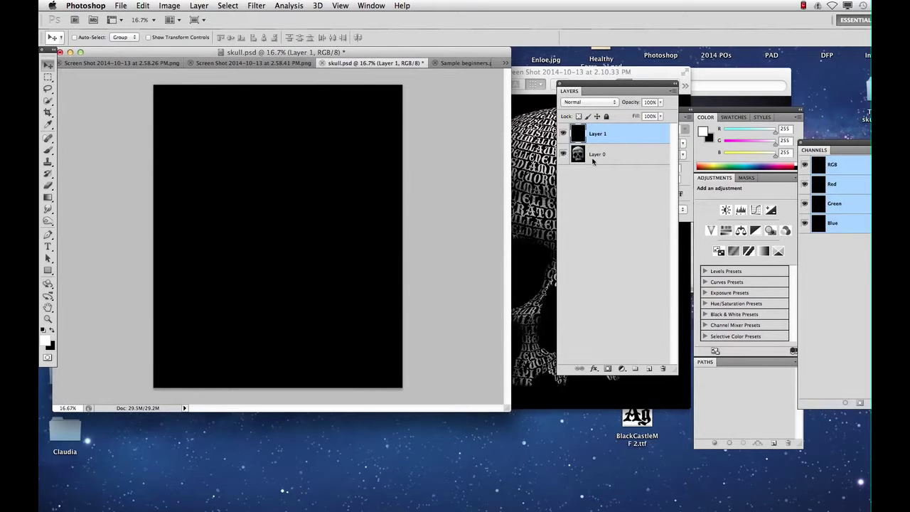
pyautogui.moveTo(623, 138); pyautogui.dragTo(616, 171)
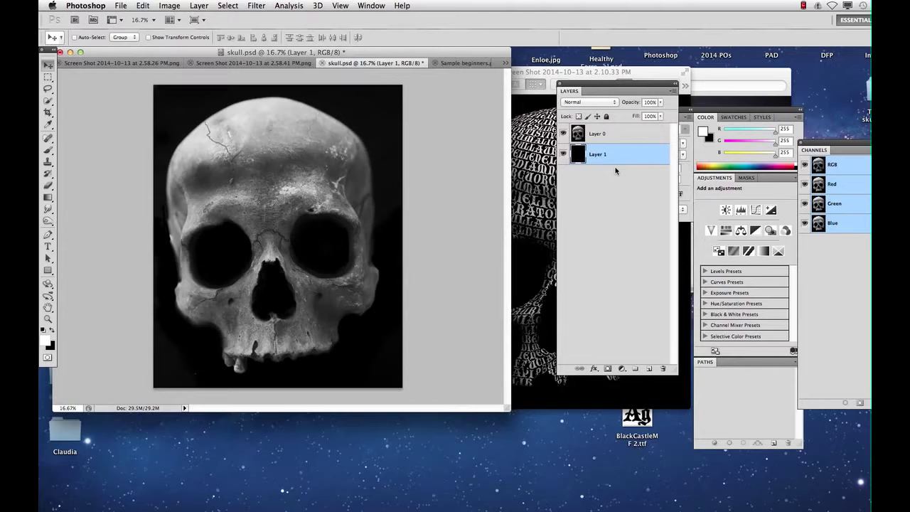
# Lower the opacity of the skull layer, Layer 0, to 34%
pyautogui.click(608, 137)
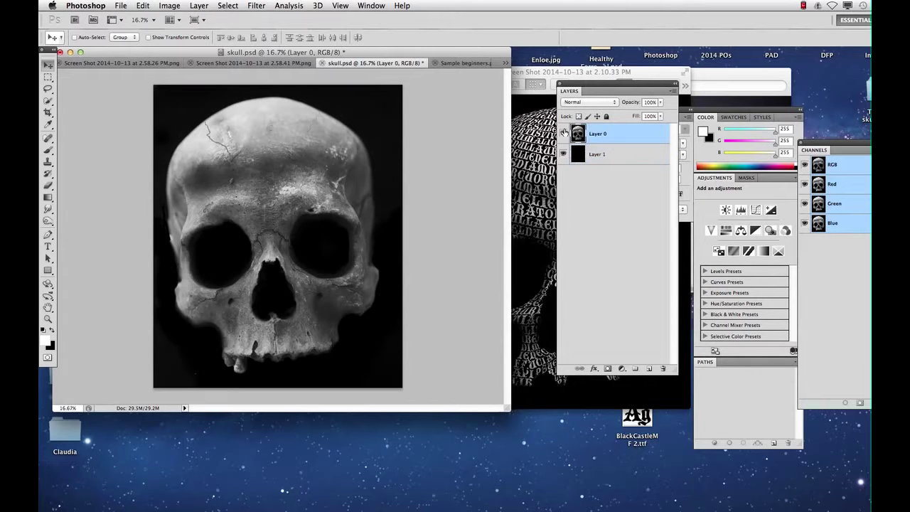
pyautogui.click(660, 103)
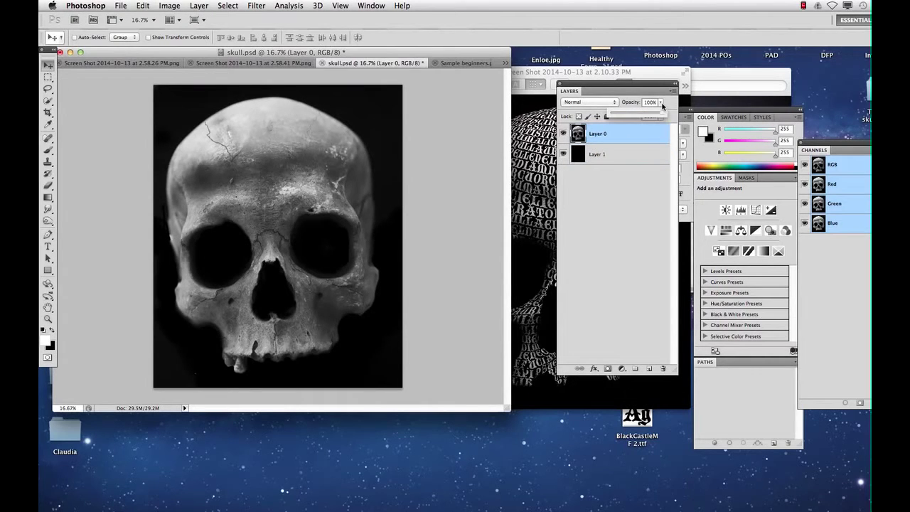
pyautogui.moveTo(658, 114); pyautogui.dragTo(630, 117)
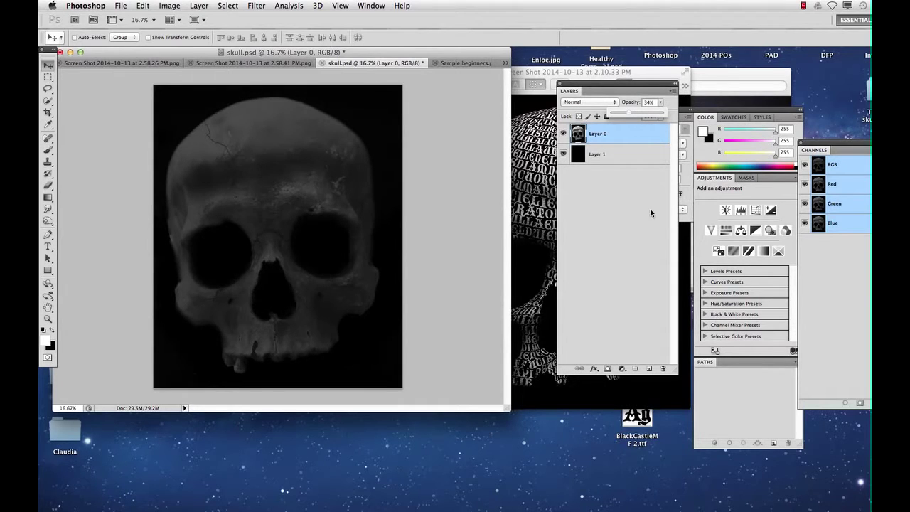
pyautogui.click(623, 198)
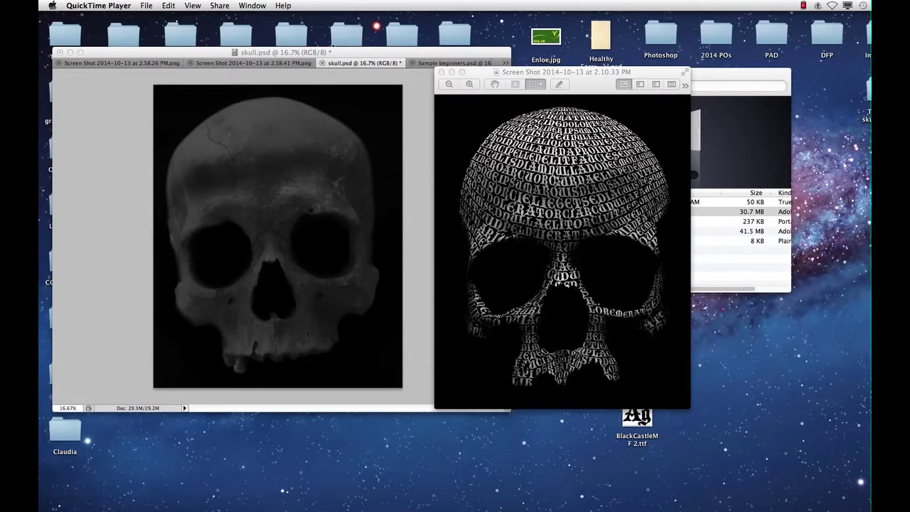
pyautogui.click(269, 118)
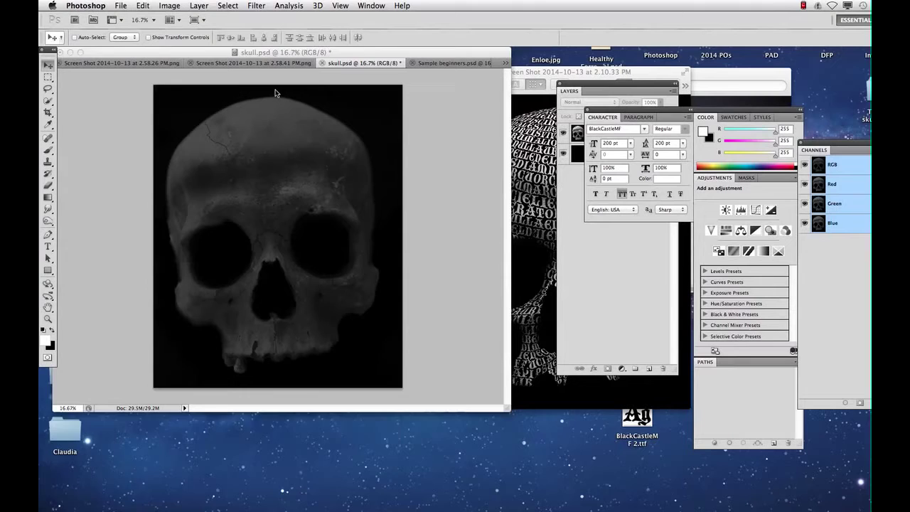
pyautogui.click(538, 201)
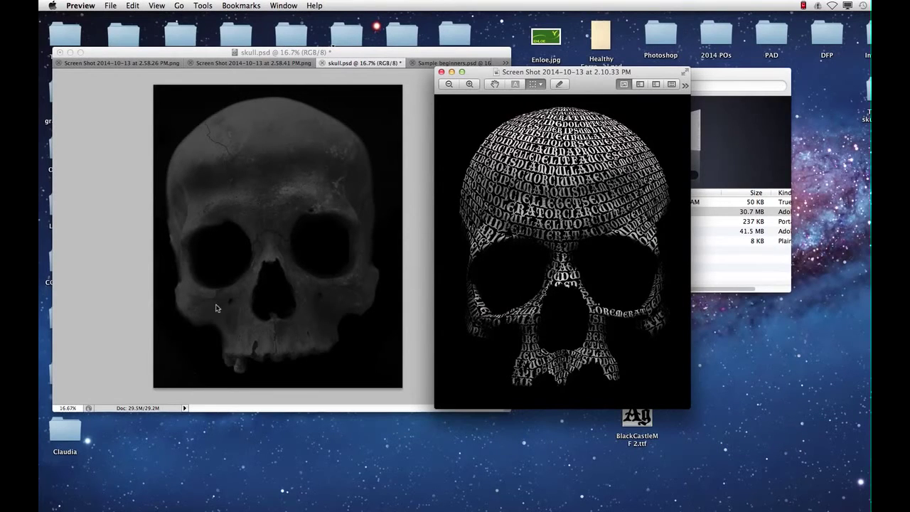
# In Photoshop, create a paragraph text box across the skull's forehead and paste the copied lorem ipsum text into it
pyautogui.click(328, 75)
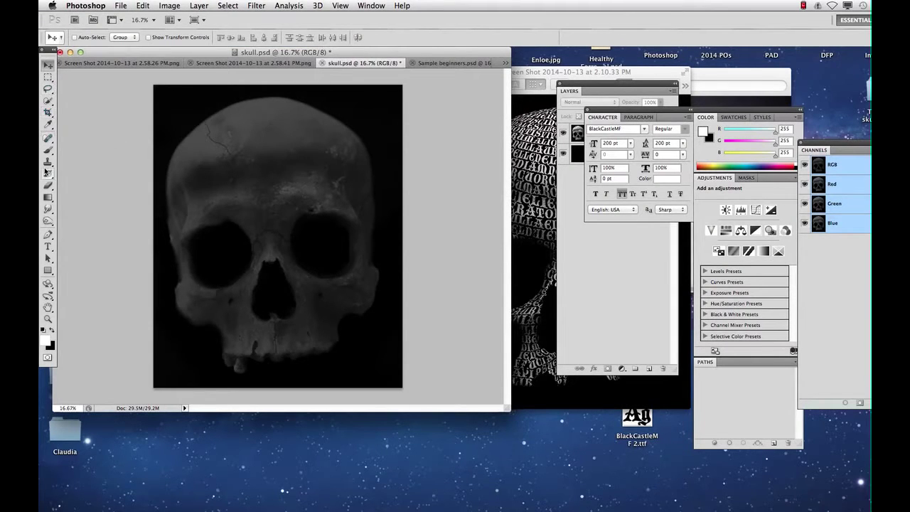
pyautogui.click(48, 246)
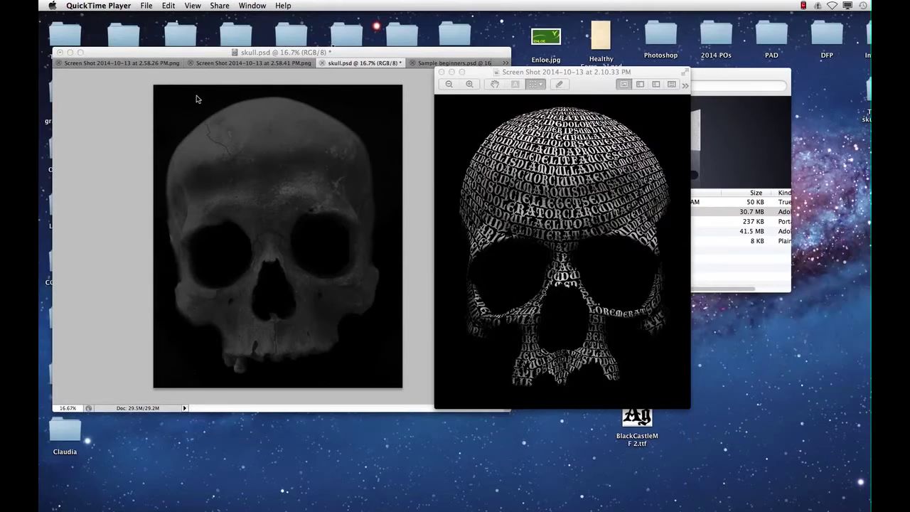
pyautogui.click(197, 99)
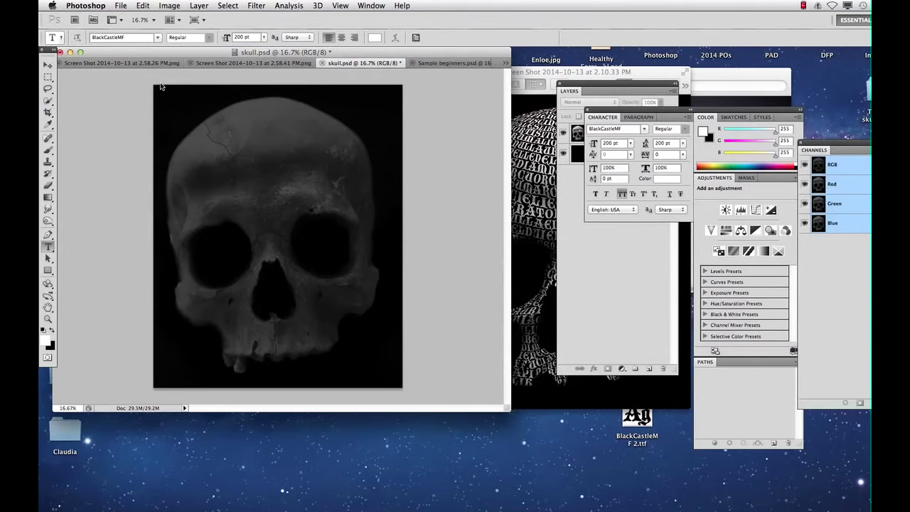
pyautogui.moveTo(259, 129); pyautogui.dragTo(403, 219)
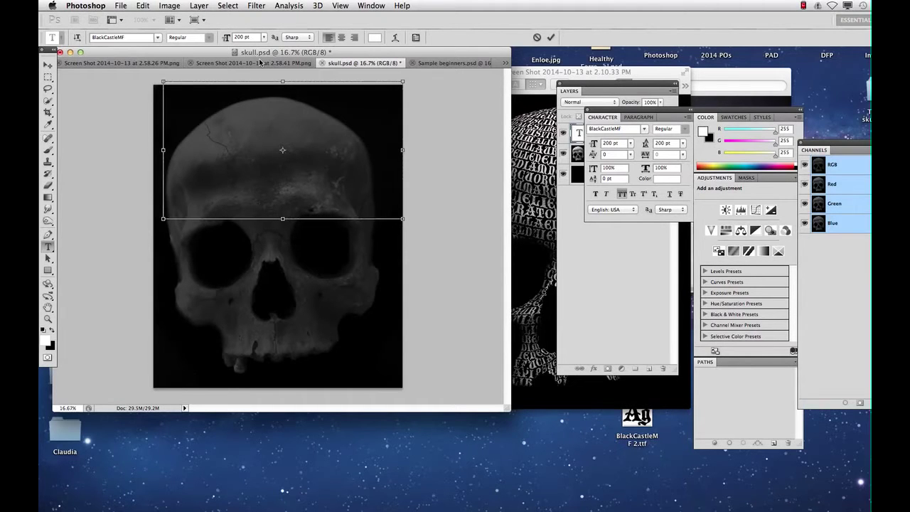
pyautogui.press('super+v')
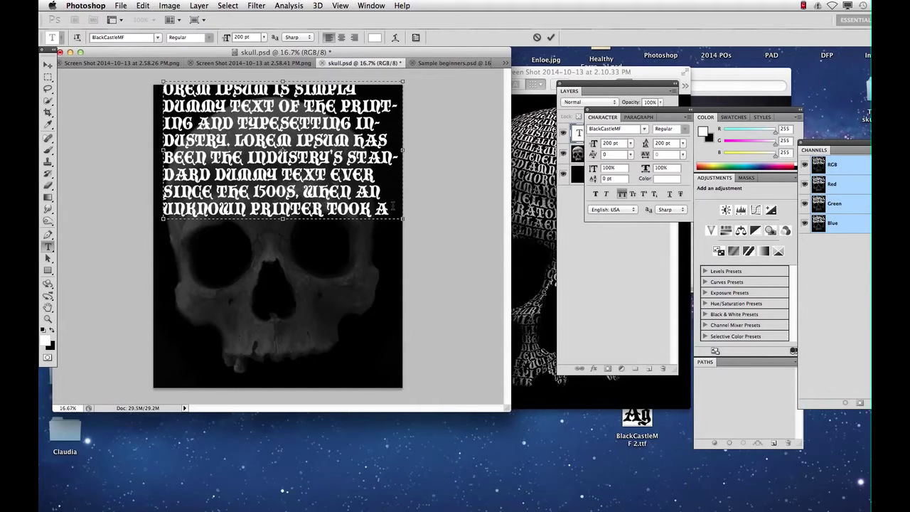
# Set the font size of all the pasted text to 180 pt
pyautogui.press('super+a')
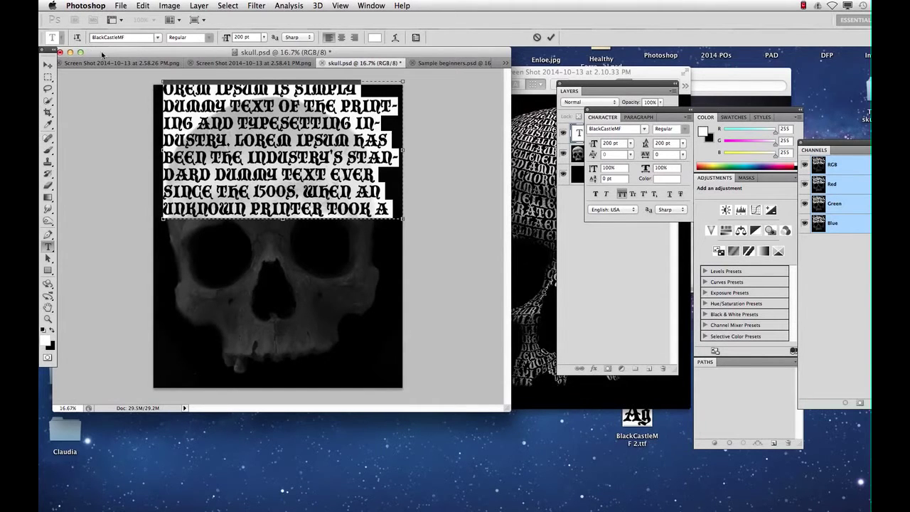
pyautogui.click(264, 37)
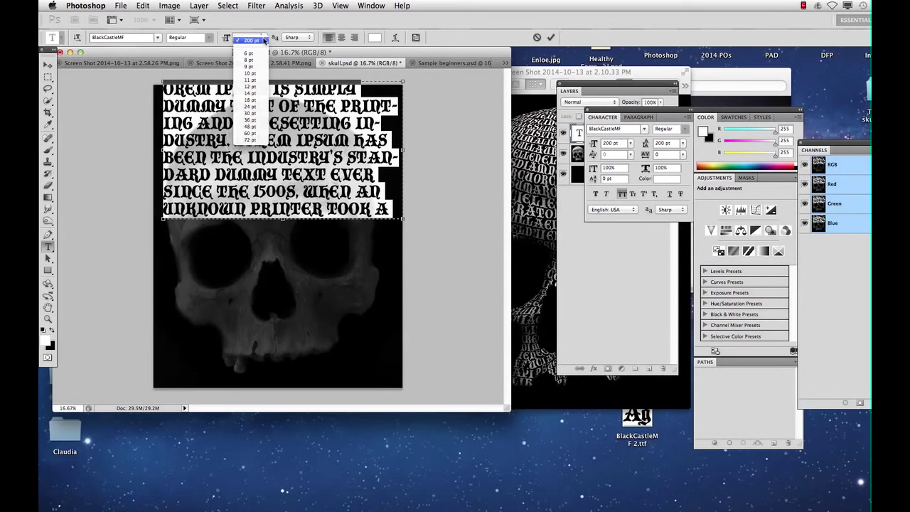
pyautogui.click(245, 31)
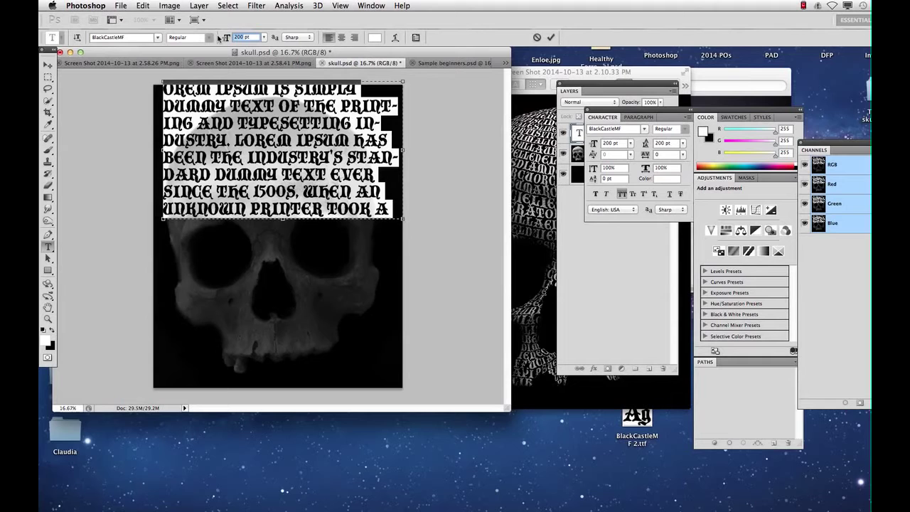
pyautogui.write('180')
pyautogui.press('Return')
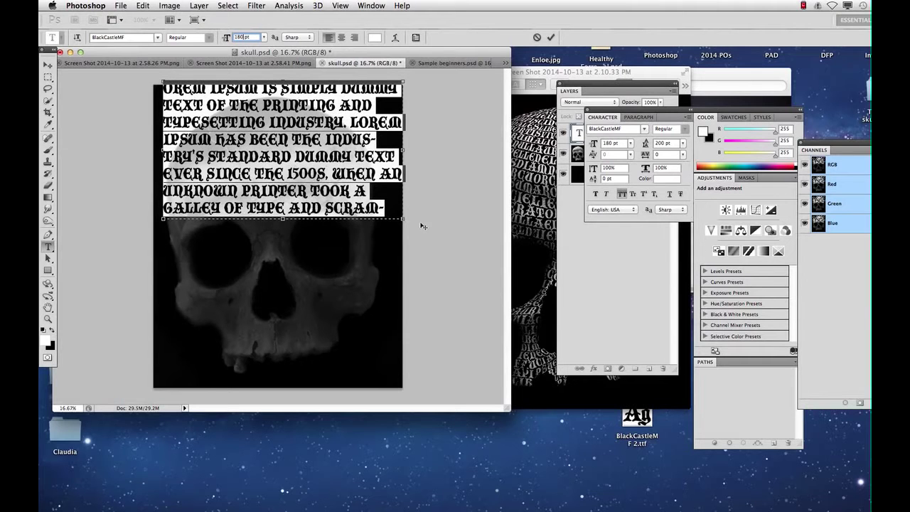
# Tighten the leading of the selected text to 162 pt
pyautogui.click(318, 5)
pyautogui.moveTo(371, 5)
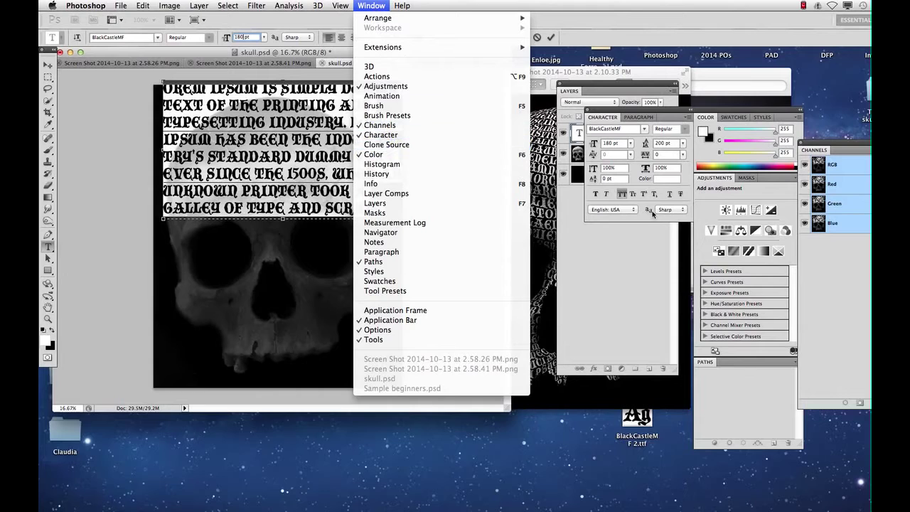
pyautogui.click(665, 133)
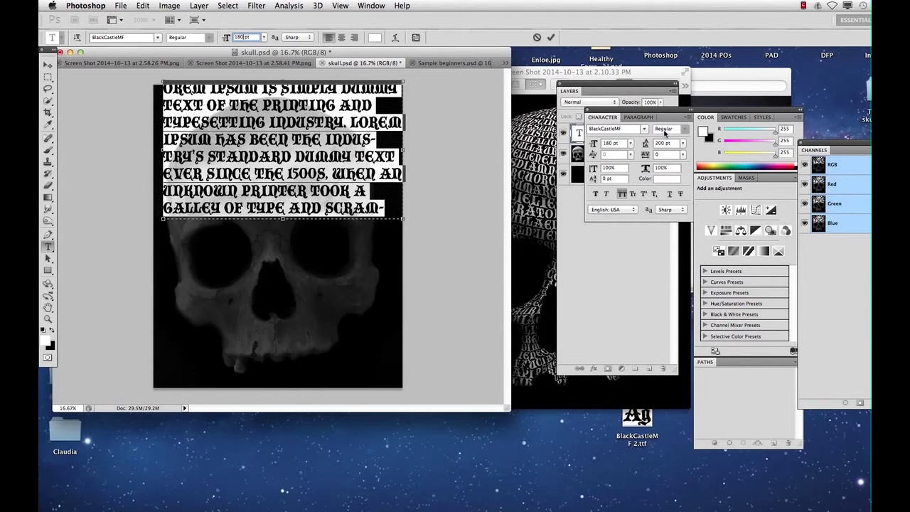
pyautogui.moveTo(647, 147); pyautogui.dragTo(623, 145)
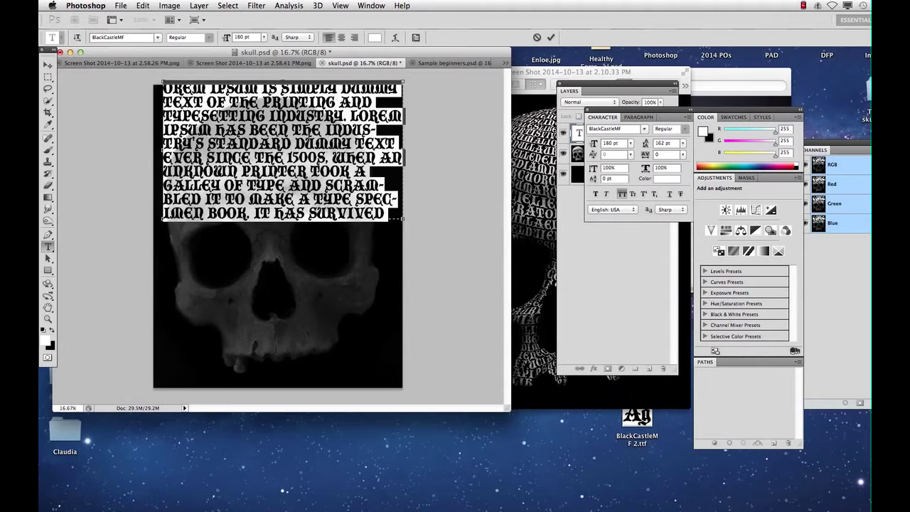
pyautogui.click(309, 137)
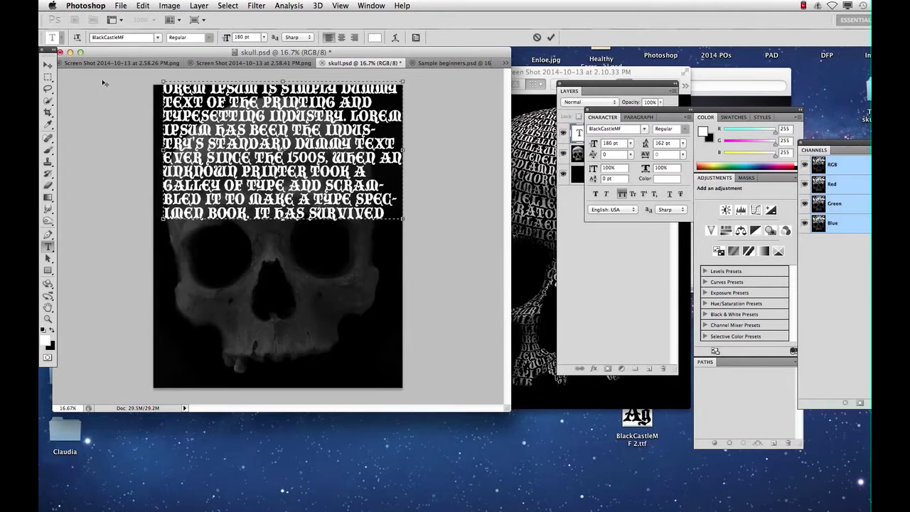
# Move the text block slightly up and left over the skull and rasterize its type layer
pyautogui.click(48, 65)
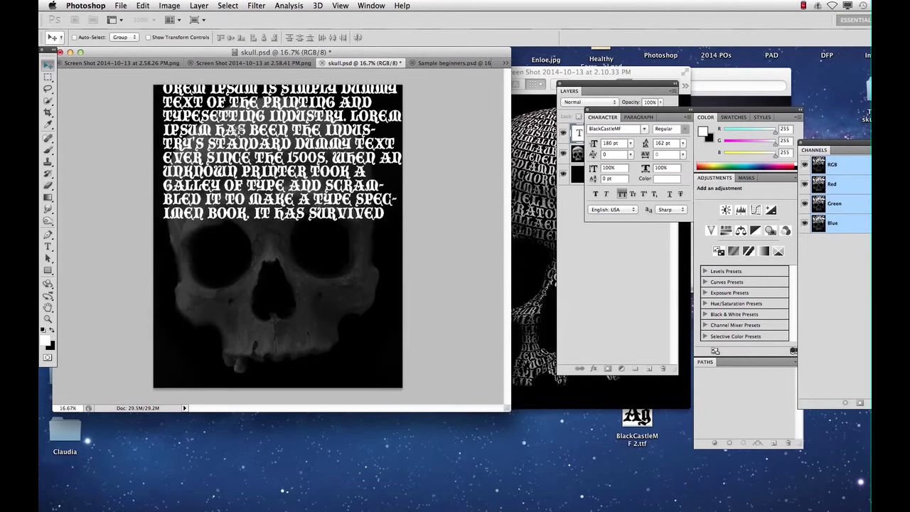
pyautogui.moveTo(239, 156); pyautogui.dragTo(243, 119)
pyautogui.click(573, 227)
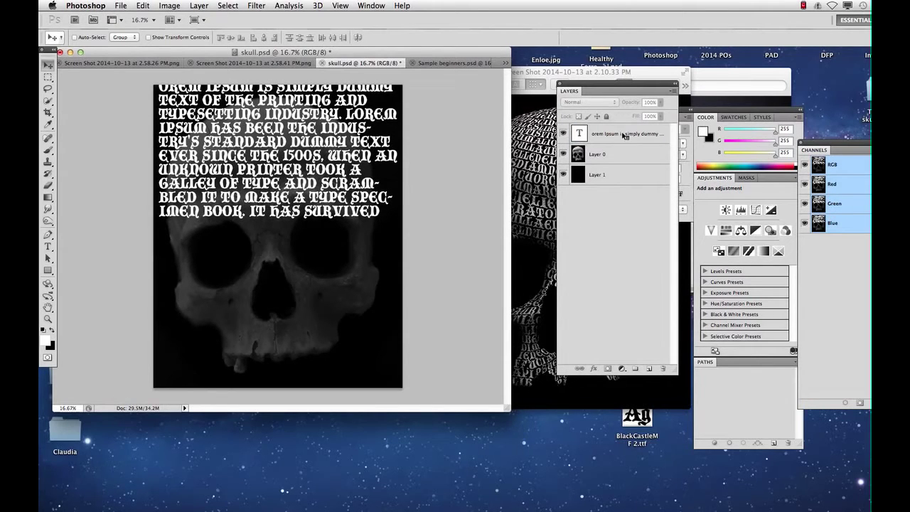
pyautogui.rightClick(623, 135)
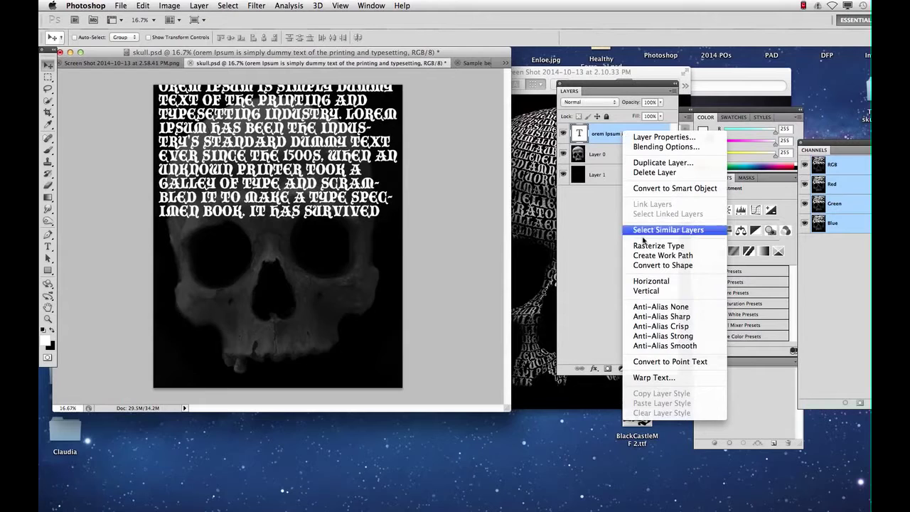
pyautogui.press('Escape')
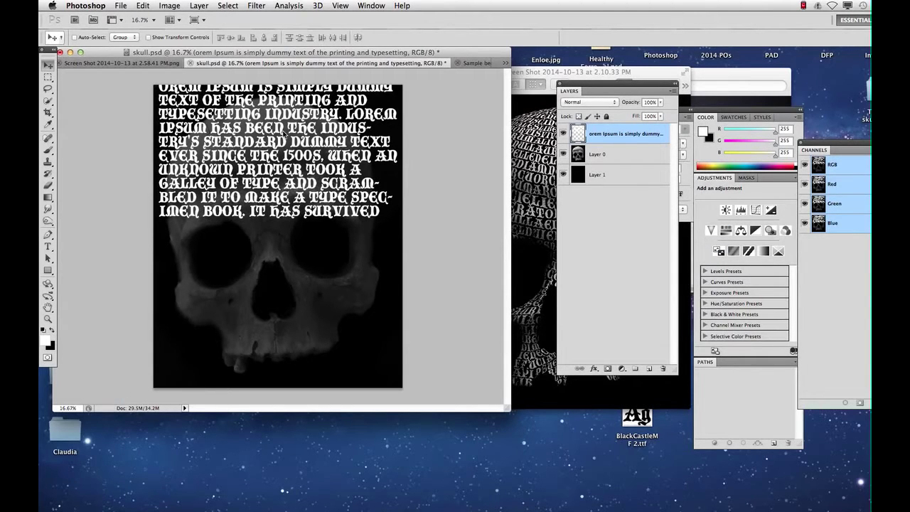
# Warp the rasterized text block, pulling its upper corners inward onto the crown so the sides follow the skull's dome
pyautogui.press('super+t')
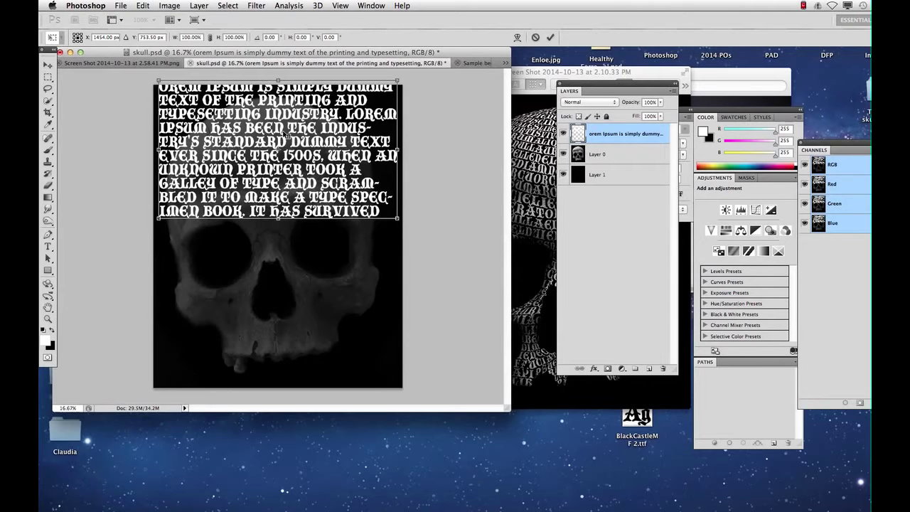
pyautogui.rightClick(286, 132)
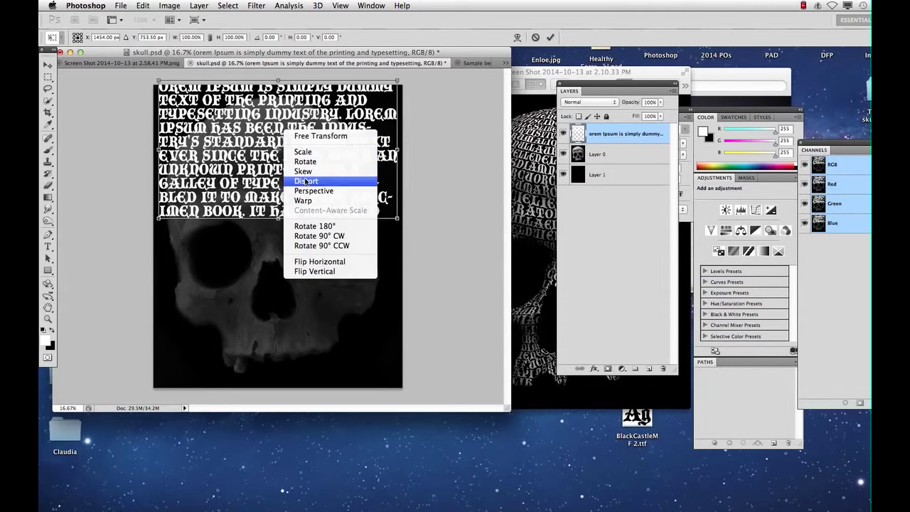
pyautogui.click(305, 201)
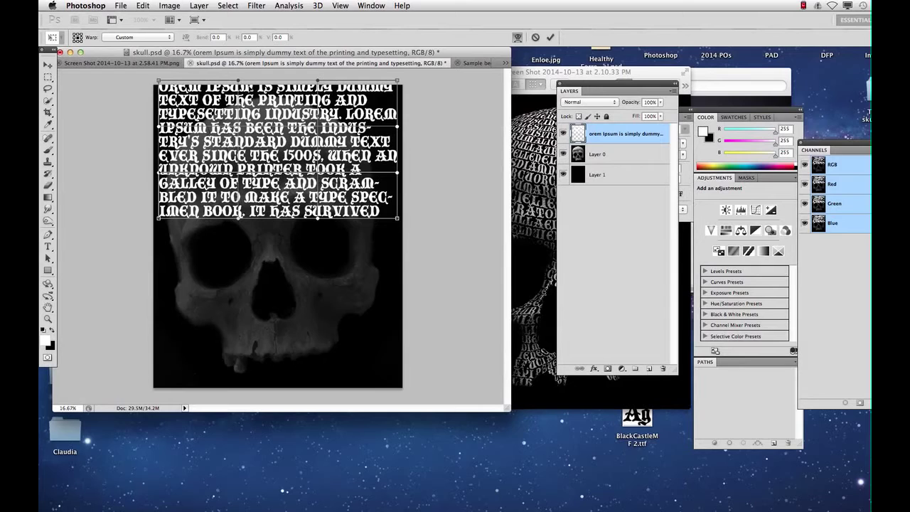
pyautogui.moveTo(239, 82); pyautogui.dragTo(258, 123)
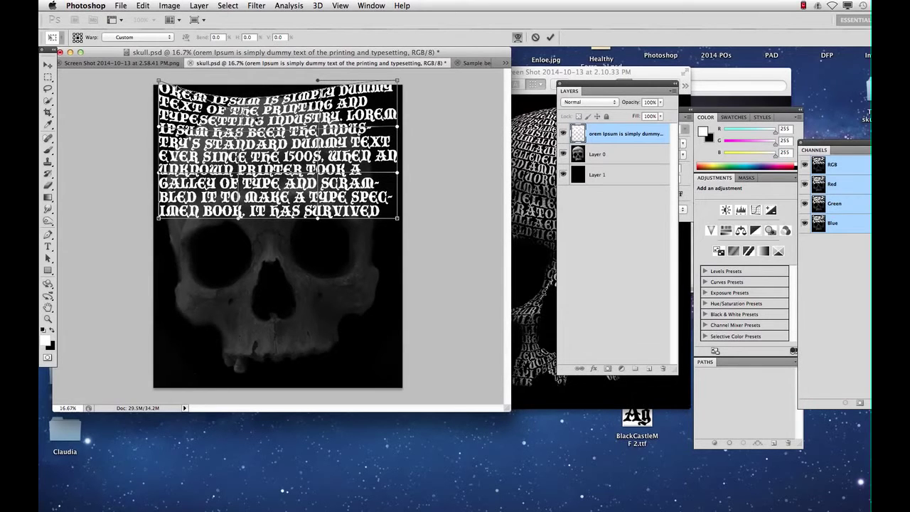
pyautogui.moveTo(159, 81); pyautogui.dragTo(243, 101)
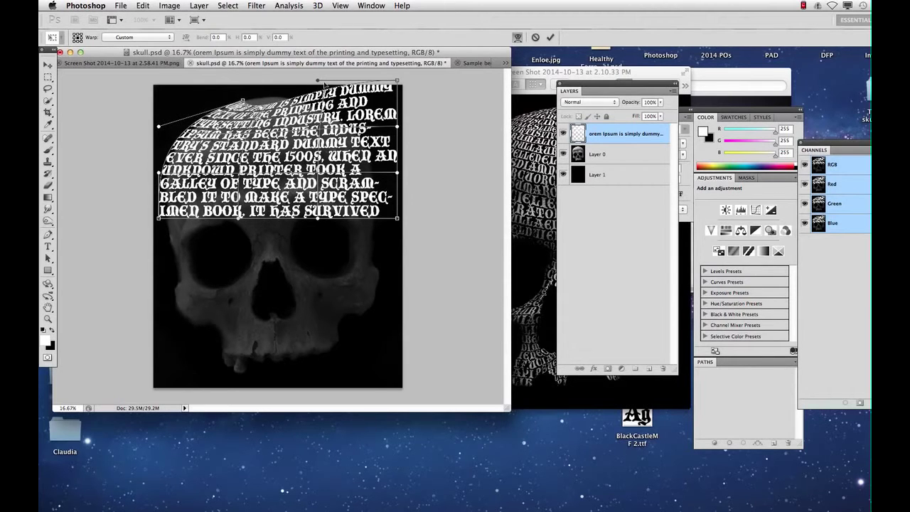
pyautogui.moveTo(398, 82); pyautogui.dragTo(296, 101)
pyautogui.moveTo(246, 139); pyautogui.dragTo(253, 138)
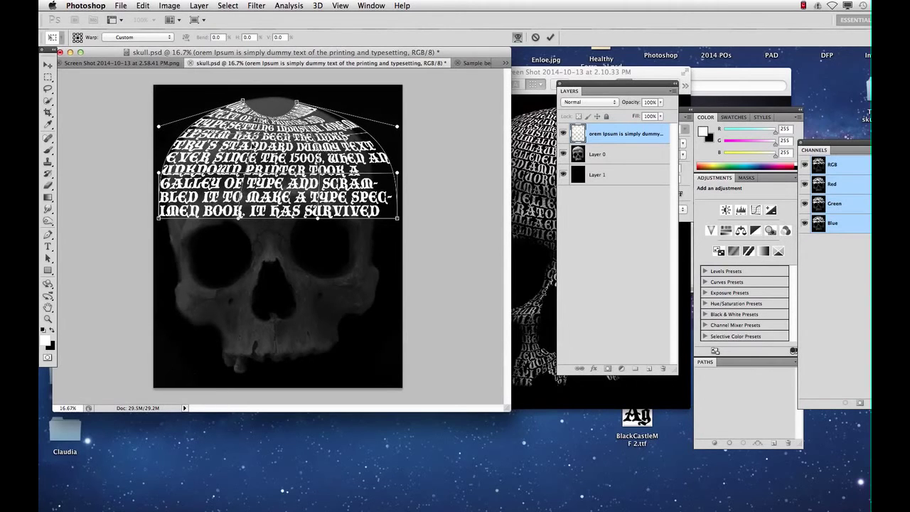
# Fit the warp's lower corners and right side to the skull, raise its upper edge to the crown, and apply it
pyautogui.moveTo(159, 218); pyautogui.dragTo(170, 212)
pyautogui.moveTo(296, 103); pyautogui.dragTo(281, 92)
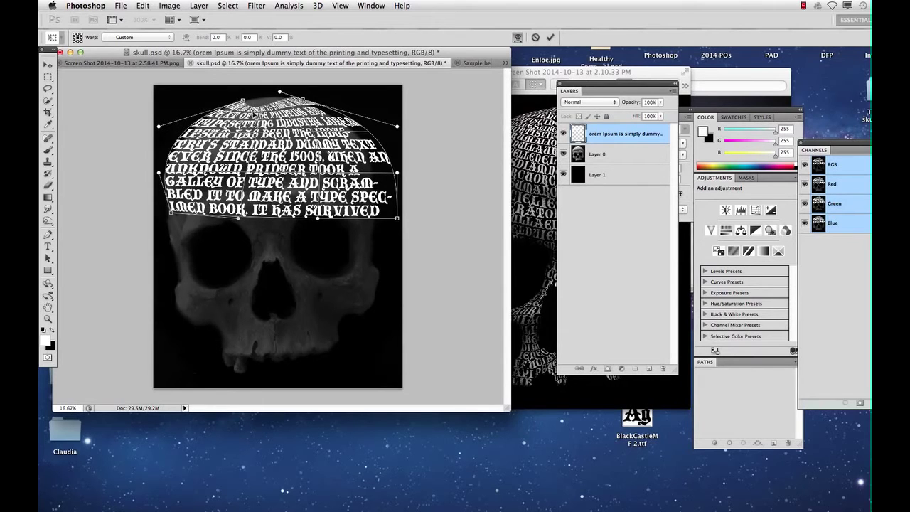
pyautogui.moveTo(260, 123); pyautogui.dragTo(249, 94)
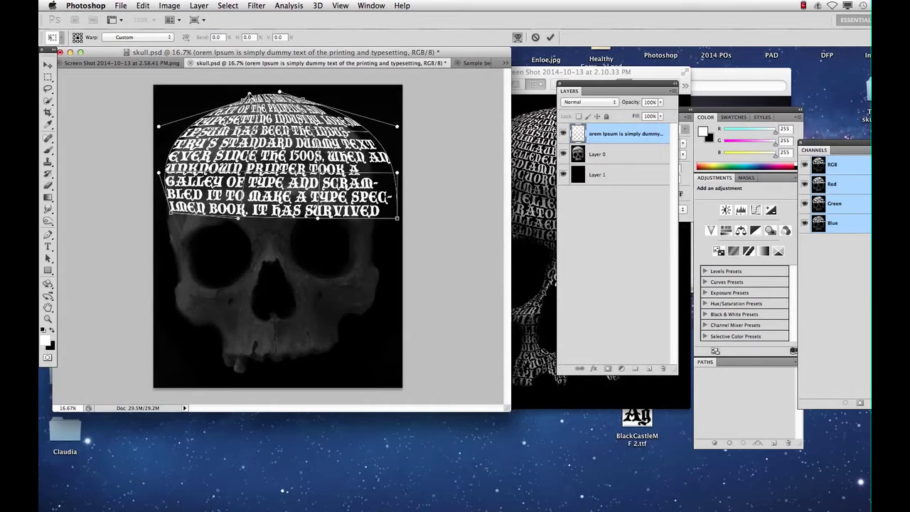
pyautogui.moveTo(397, 127); pyautogui.dragTo(369, 133)
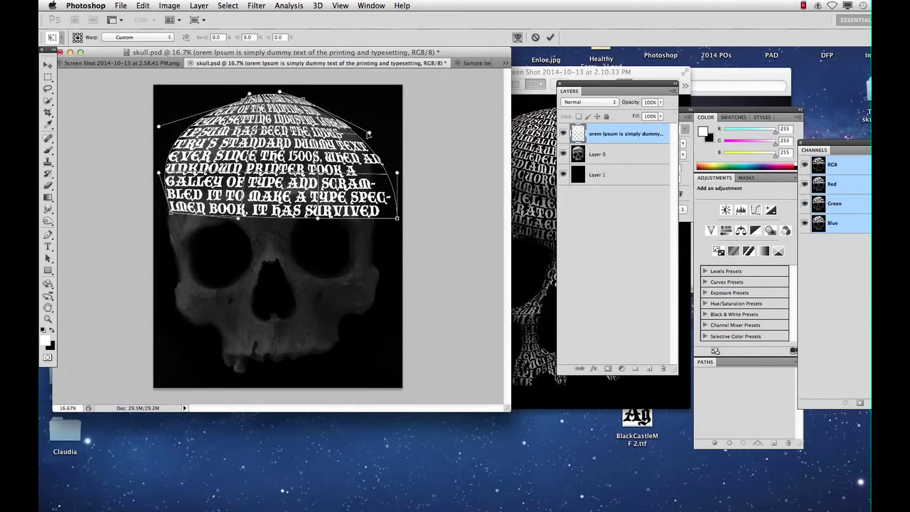
pyautogui.moveTo(397, 173); pyautogui.dragTo(386, 172)
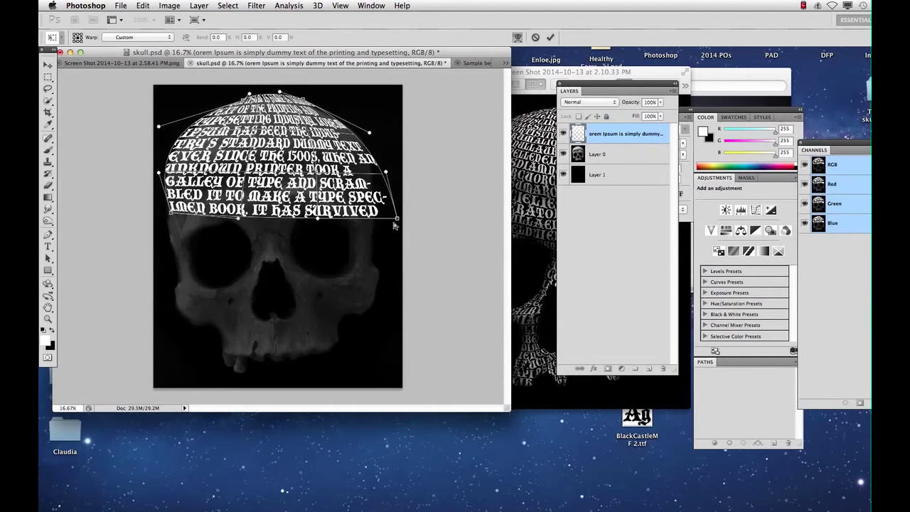
pyautogui.moveTo(397, 218); pyautogui.dragTo(377, 200)
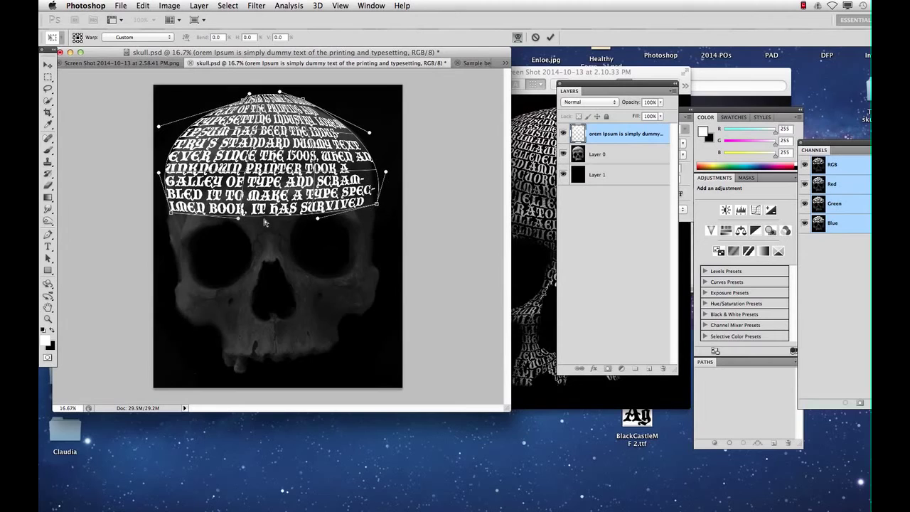
pyautogui.press('Return')
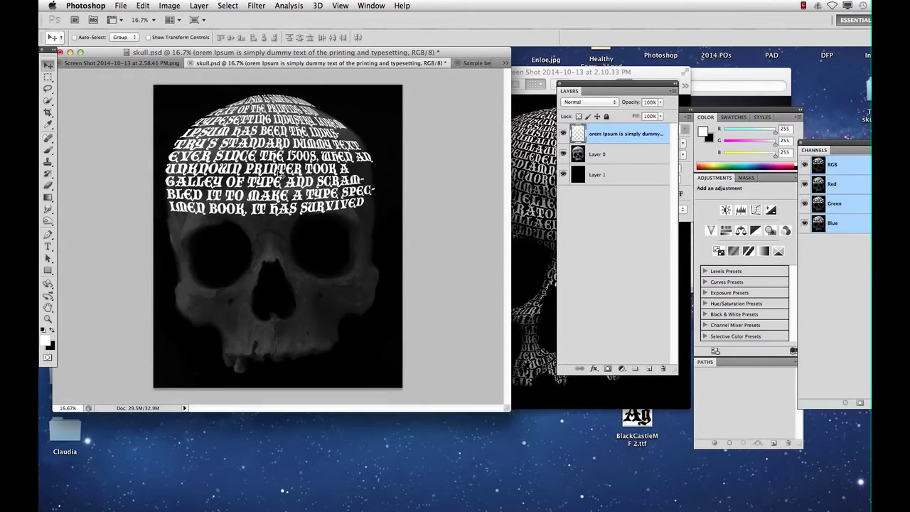
# Warp the text block again, slightly adjusting the upper lines of text across the forehead, and apply it
pyautogui.press('super+t')
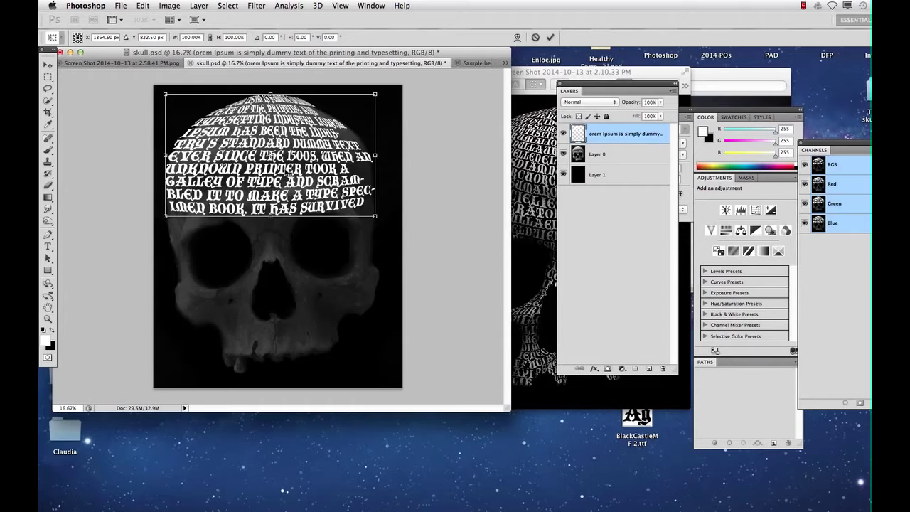
pyautogui.rightClick(288, 173)
pyautogui.click(315, 239)
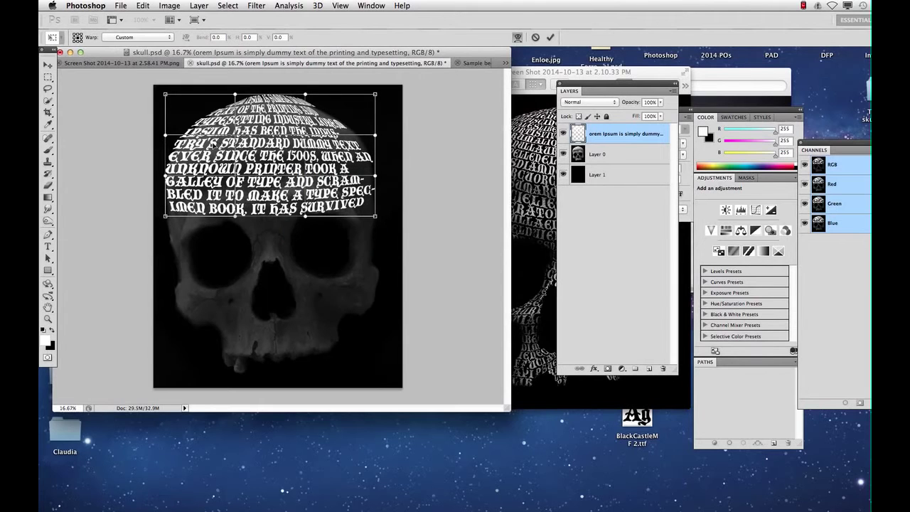
pyautogui.moveTo(237, 137)
pyautogui.mouseDown()
pyautogui.moveTo(220, 149)
pyautogui.moveTo(247, 152)
pyautogui.moveTo(236, 136)
pyautogui.mouseUp()
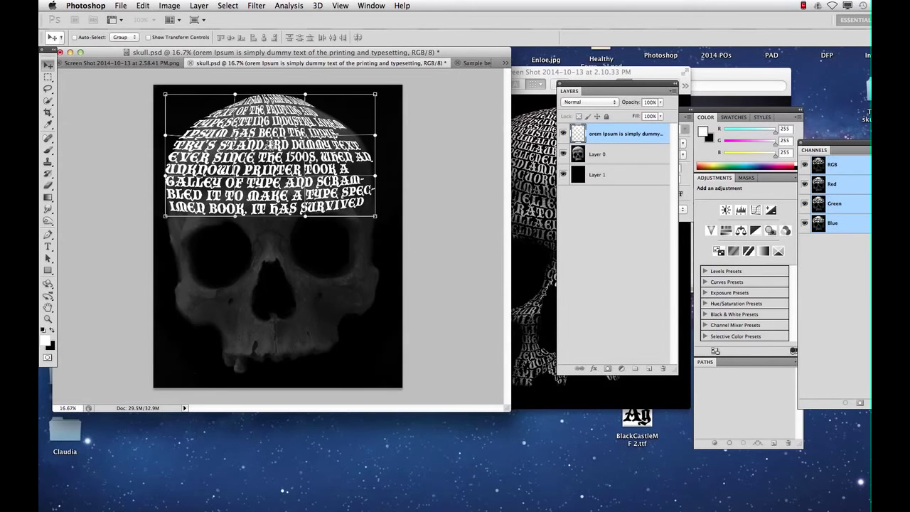
pyautogui.press('Return')
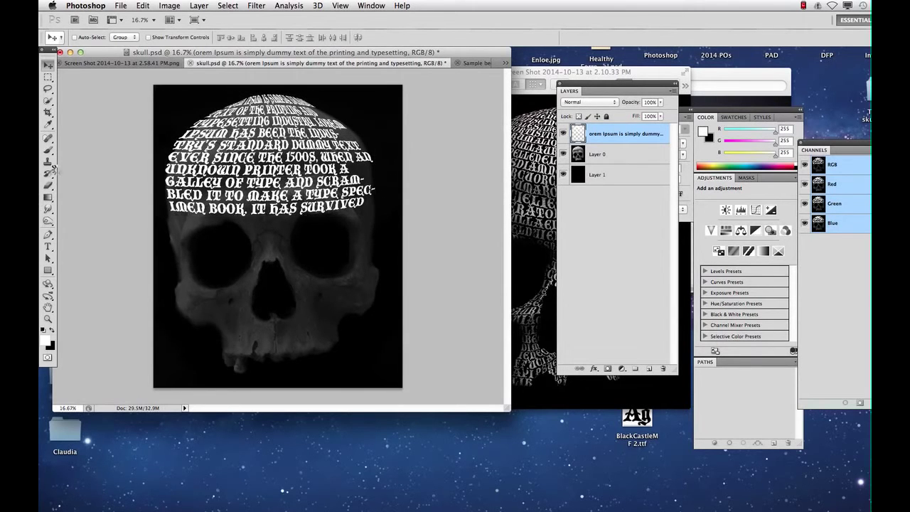
# Add a separate text layer reading "Halloween" over the skull's left eye socket
pyautogui.click(47, 246)
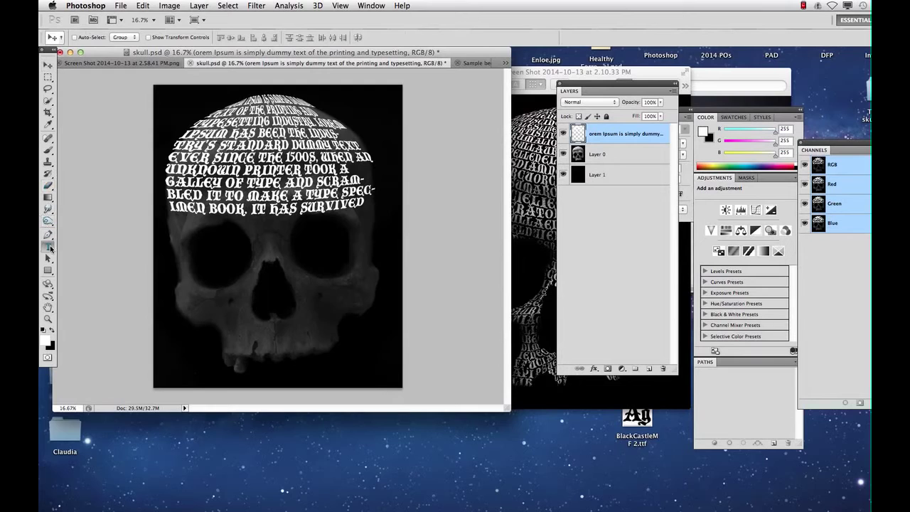
pyautogui.click(176, 243)
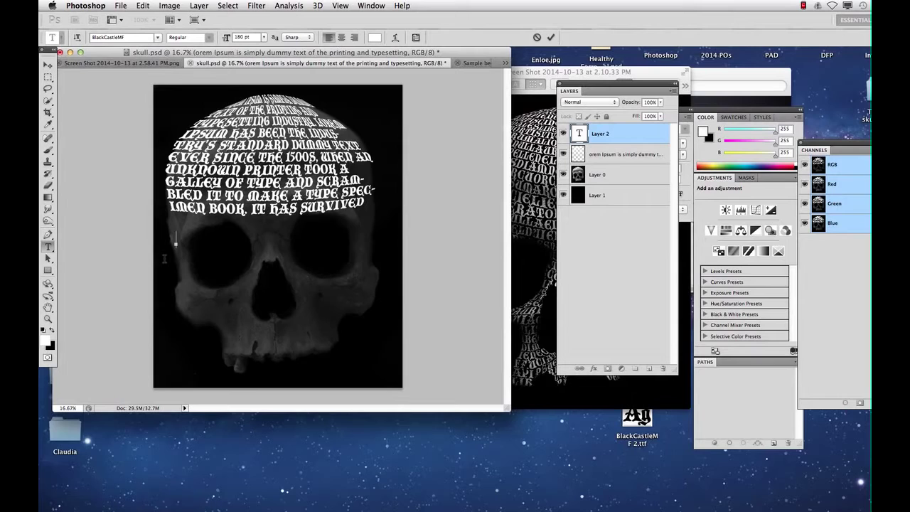
pyautogui.write('HAMMLOW')
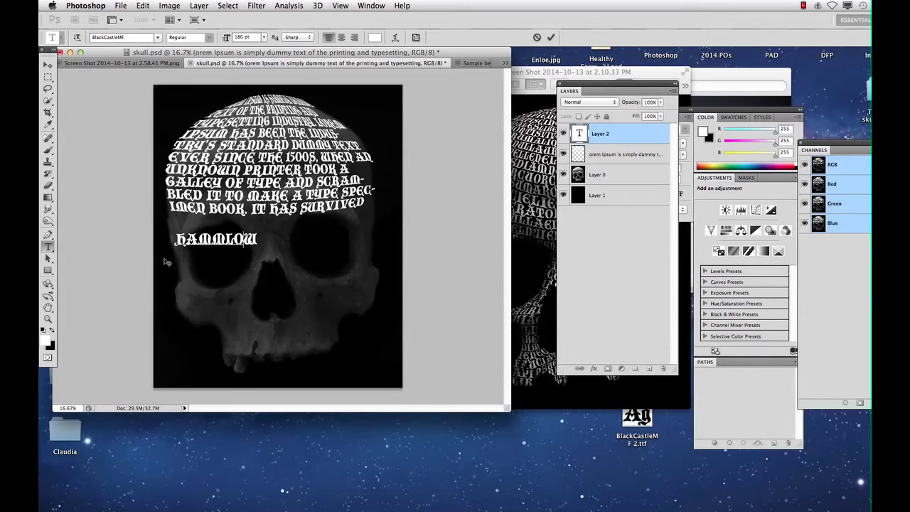
pyautogui.press('BackSpace')
pyautogui.press('BackSpace')
pyautogui.press('BackSpace')
pyautogui.press('BackSpace')
pyautogui.press('BackSpace')
pyautogui.write('L')
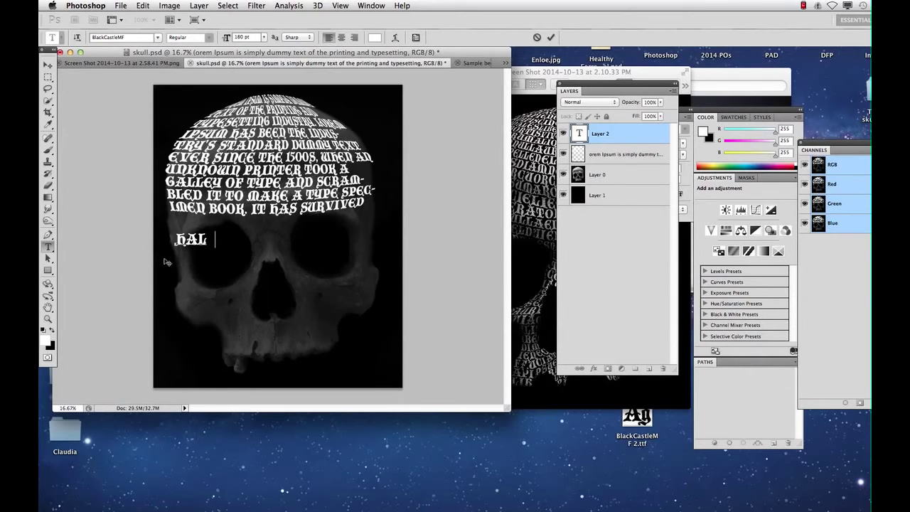
pyautogui.write('LOWEEN')
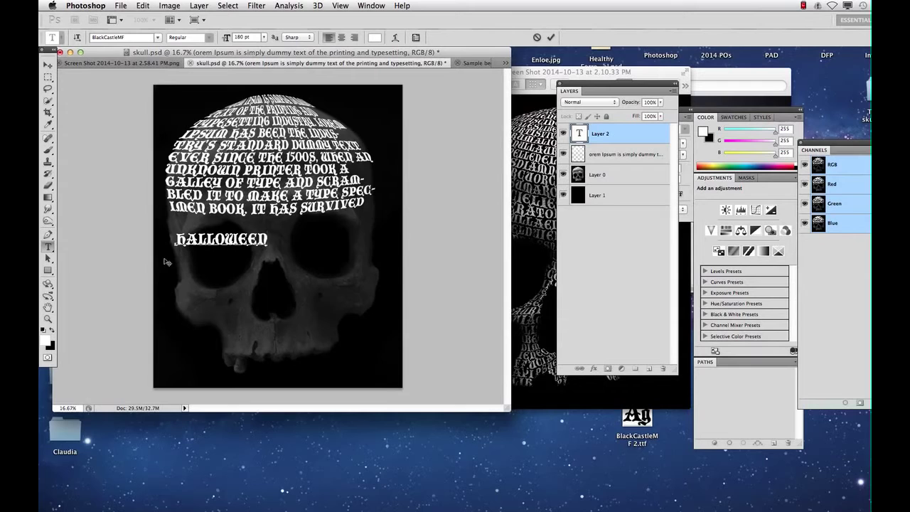
# Reduce the font size of the whole word "Halloween" to 136 pt
pyautogui.press('super+a')
pyautogui.press('super+shift+comma')
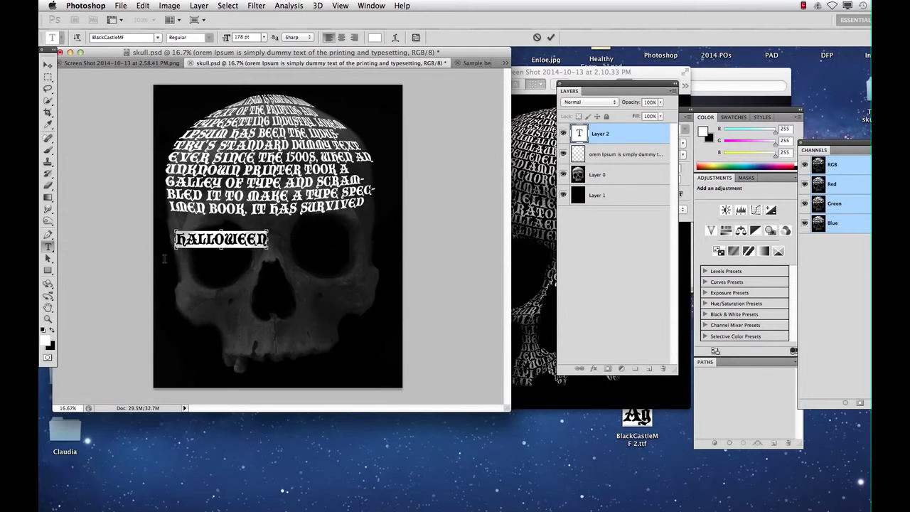
pyautogui.press('super+shift+comma')
pyautogui.press('super+shift+comma')
pyautogui.press('super+shift+comma')
pyautogui.press('super+shift+comma')
pyautogui.press('super+shift+comma')
pyautogui.press('super+shift+comma')
pyautogui.press('super+shift+comma')
pyautogui.press('super+shift+comma')
pyautogui.press('super+shift+comma')
pyautogui.press('super+shift+comma')
pyautogui.press('super+shift+comma')
pyautogui.press('super+shift+comma')
pyautogui.press('super+shift+comma')
pyautogui.press('super+shift+comma')
pyautogui.press('super+shift+comma')
pyautogui.press('super+shift+comma')
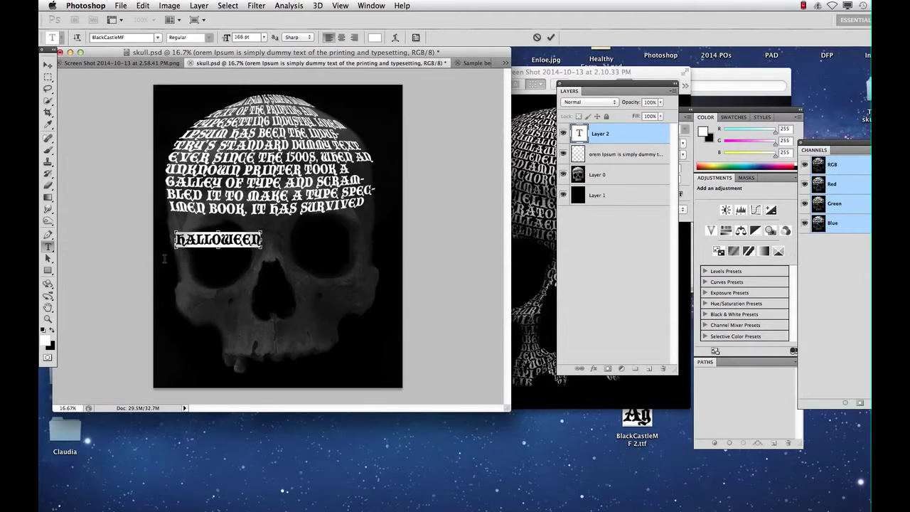
pyautogui.press('super+shift+comma')
pyautogui.press('super+shift+comma')
pyautogui.press('super+shift+comma')
pyautogui.press('super+shift+comma')
pyautogui.press('super+shift+comma')
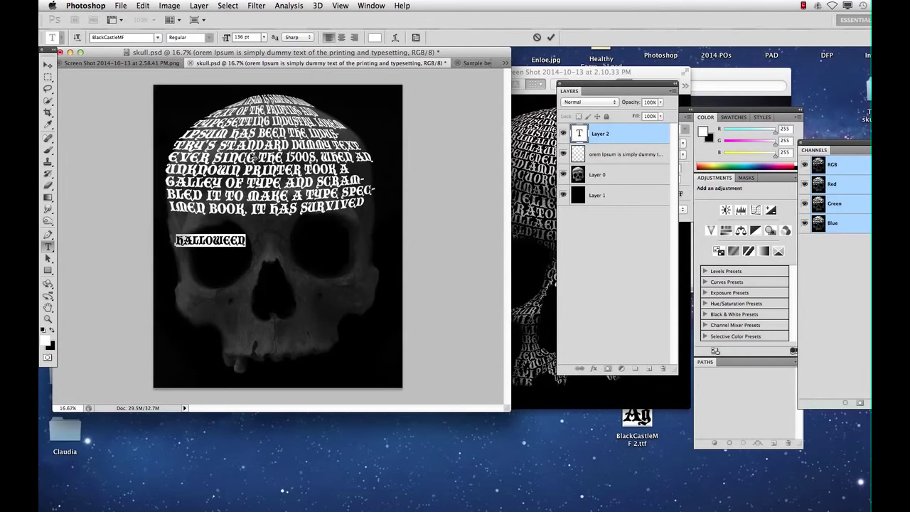
# Rotate the "Halloween" text about 76° and position it along the outer edge of the skull's left eye socket
pyautogui.click(49, 64)
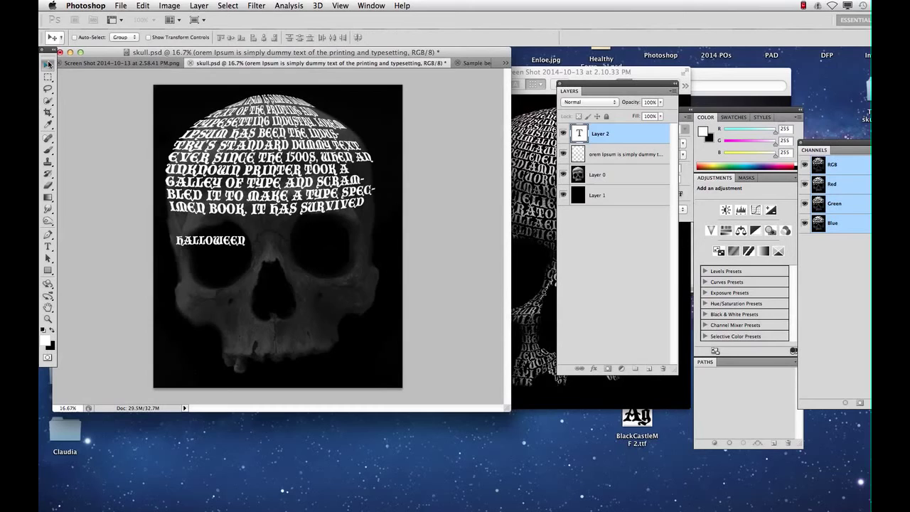
pyautogui.moveTo(235, 242); pyautogui.dragTo(198, 297)
pyautogui.press('super+t')
pyautogui.moveTo(203, 261); pyautogui.dragTo(191, 274)
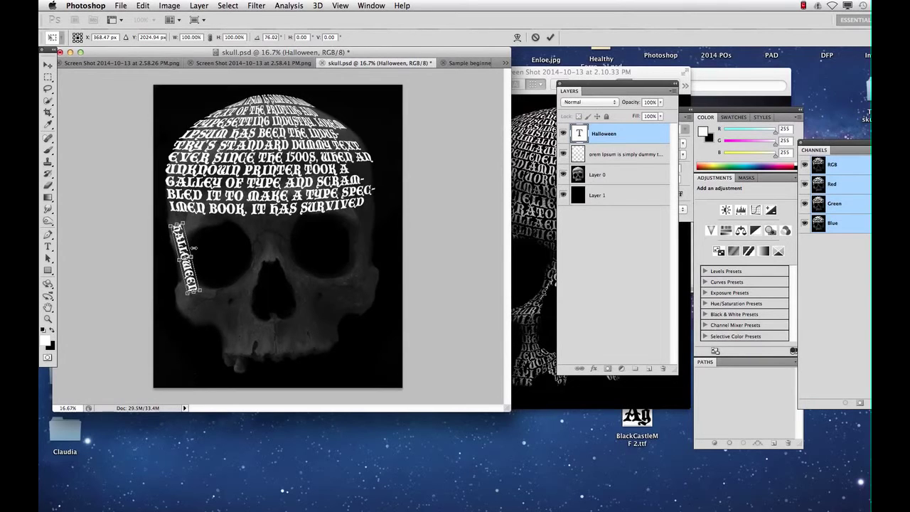
pyautogui.press('Return')
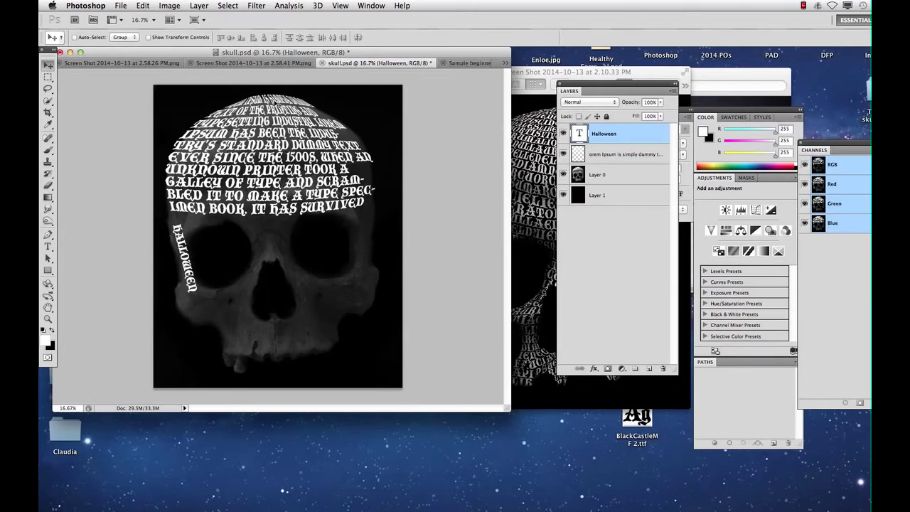
pyautogui.moveTo(274, 108); pyautogui.dragTo(269, 112)
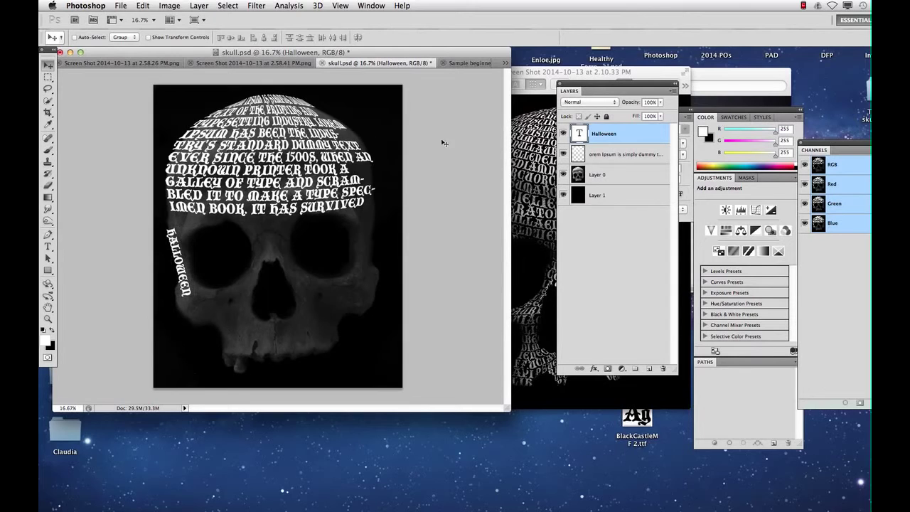
# Erase the top lines of the warped lorem ipsum layer at the skull's crown with a 175 px eraser
pyautogui.click(613, 154)
pyautogui.click(48, 185)
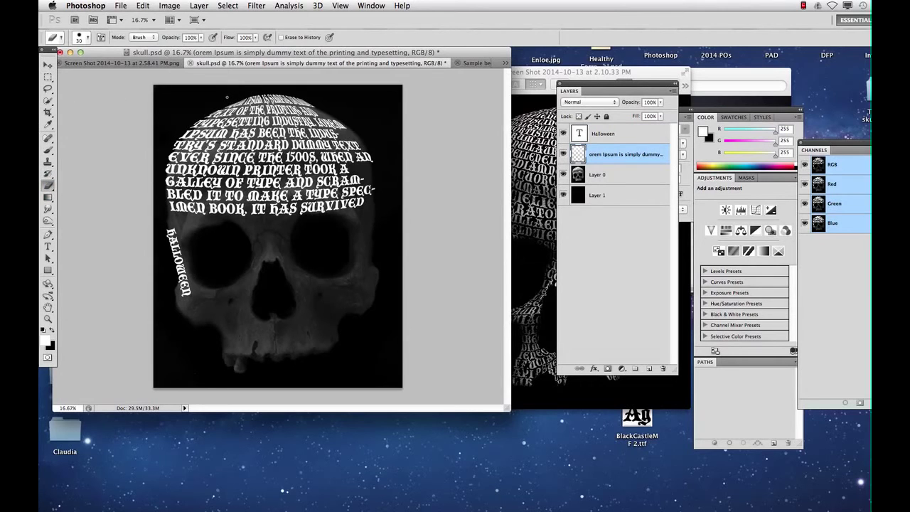
pyautogui.press(']')
pyautogui.moveTo(235, 98)
pyautogui.mouseDown()
pyautogui.moveTo(318, 101)
pyautogui.moveTo(218, 100)
pyautogui.moveTo(342, 106)
pyautogui.moveTo(202, 108)
pyautogui.moveTo(313, 108)
pyautogui.mouseUp()
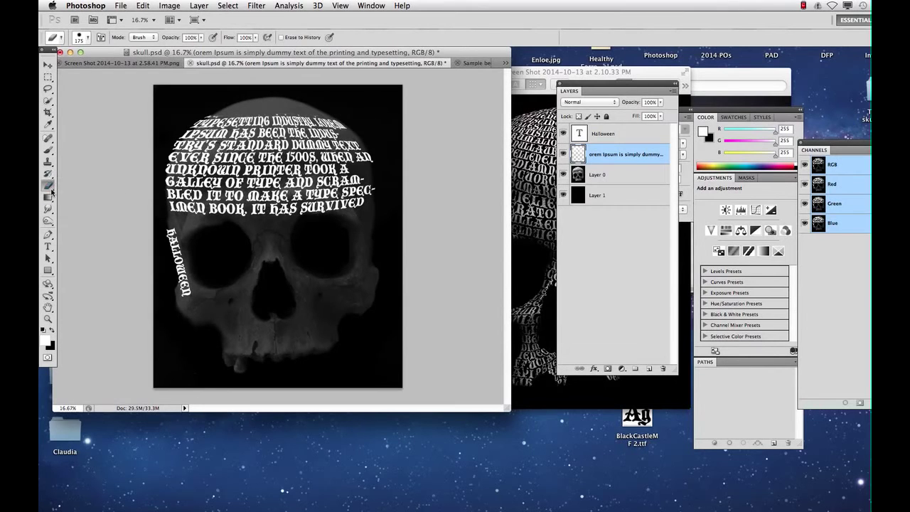
# Create a paragraph text box over the bare crown, enter "Halloween" in it, and center the word on the crown
pyautogui.click(49, 246)
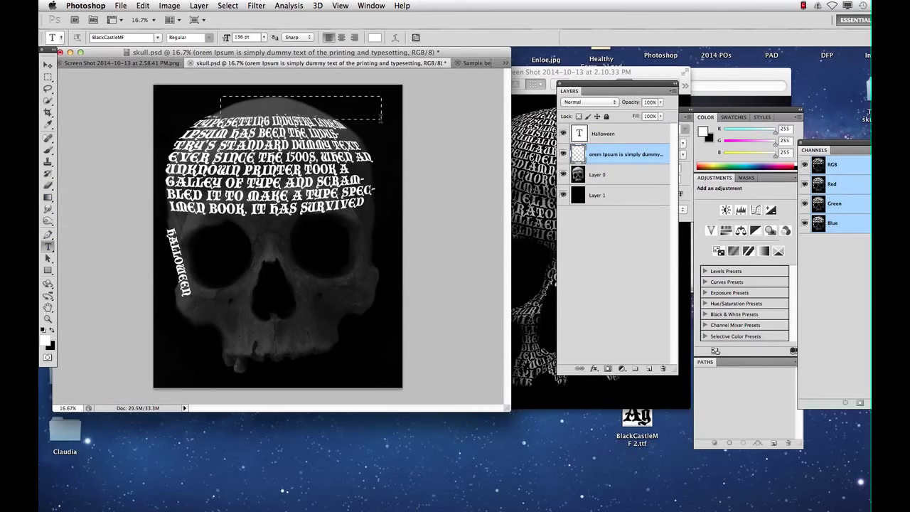
pyautogui.moveTo(381, 119); pyautogui.dragTo(384, 121)
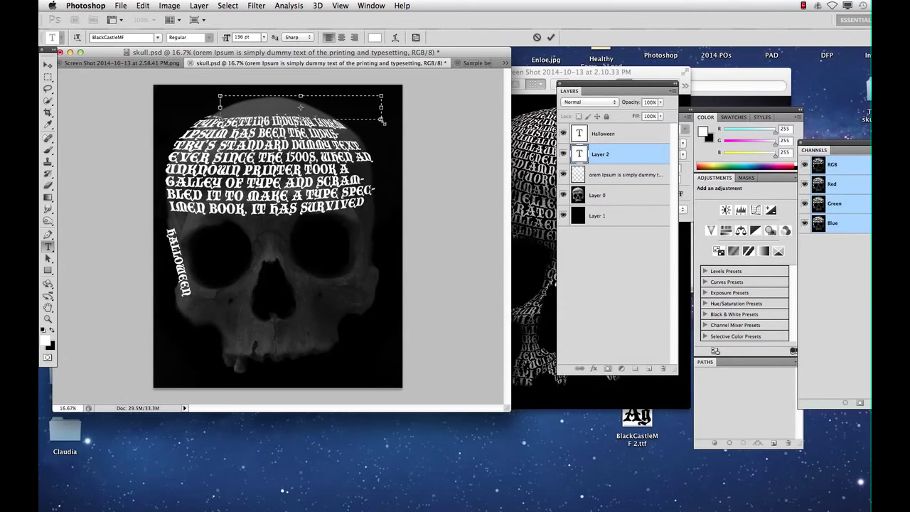
pyautogui.write('Halloween')
pyautogui.click(48, 64)
pyautogui.moveTo(260, 107); pyautogui.dragTo(267, 109)
# Rasterize the crown's "Halloween" text layer and warp it to follow the curve of the skull's top
pyautogui.rightClick(621, 154)
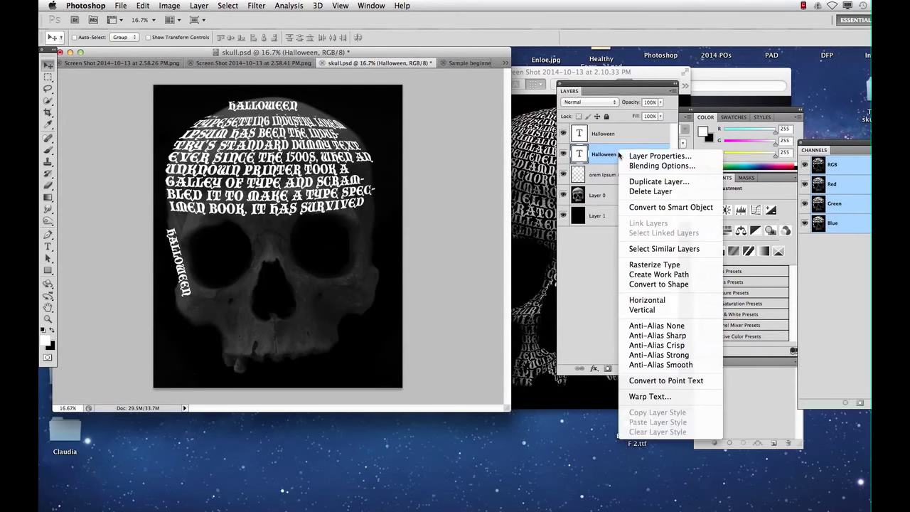
pyautogui.click(646, 269)
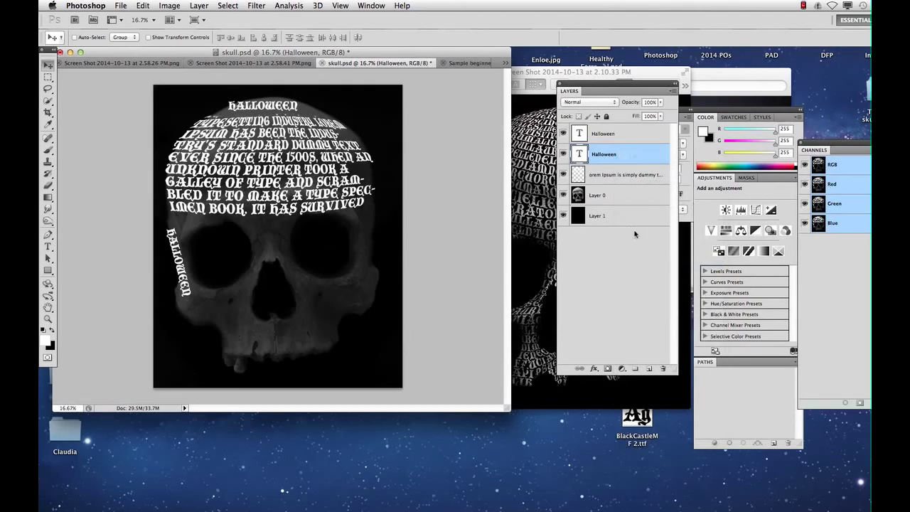
pyautogui.press('super+t')
pyautogui.rightClick(274, 108)
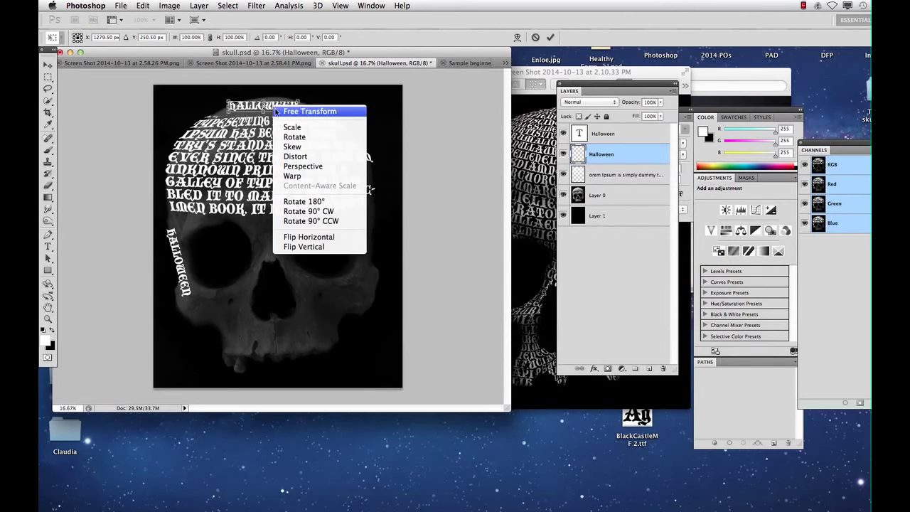
pyautogui.click(299, 176)
pyautogui.moveTo(228, 111); pyautogui.dragTo(328, 118)
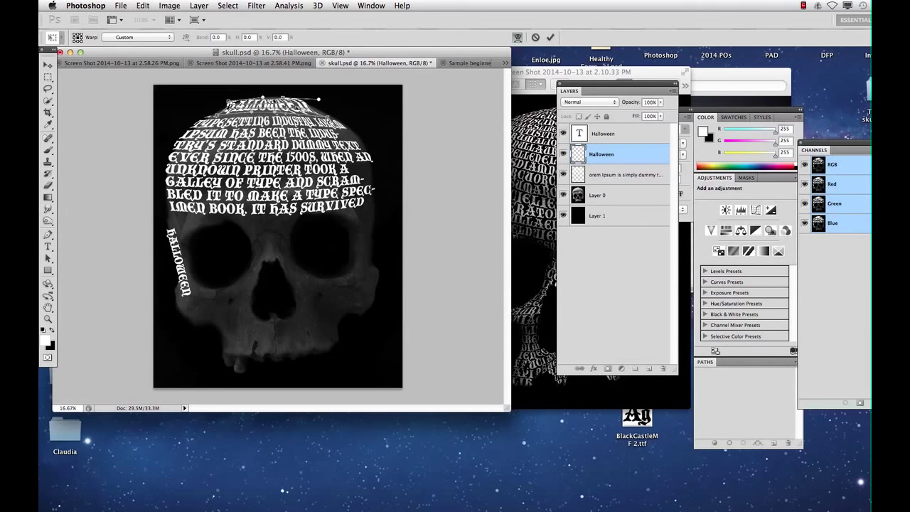
# View the partly lettered skull example and the finished text skull in their documents for reference
pyautogui.click(228, 63)
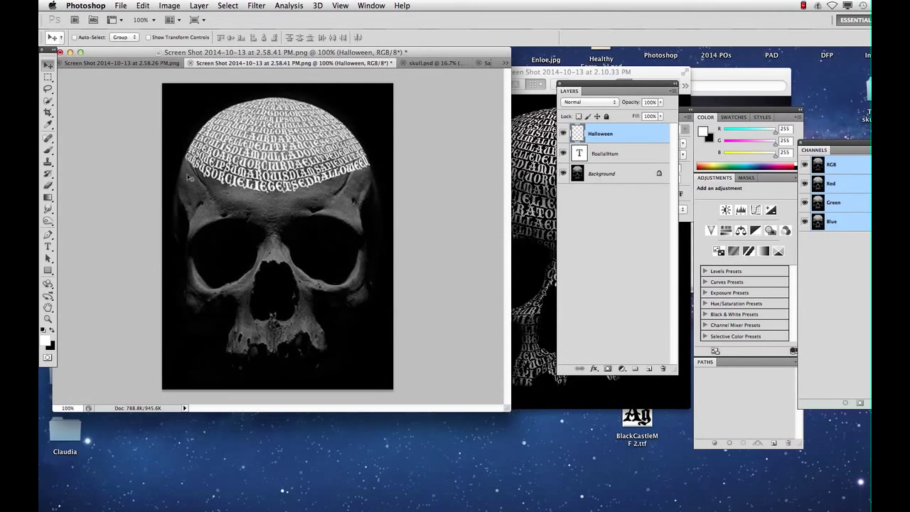
pyautogui.click(145, 64)
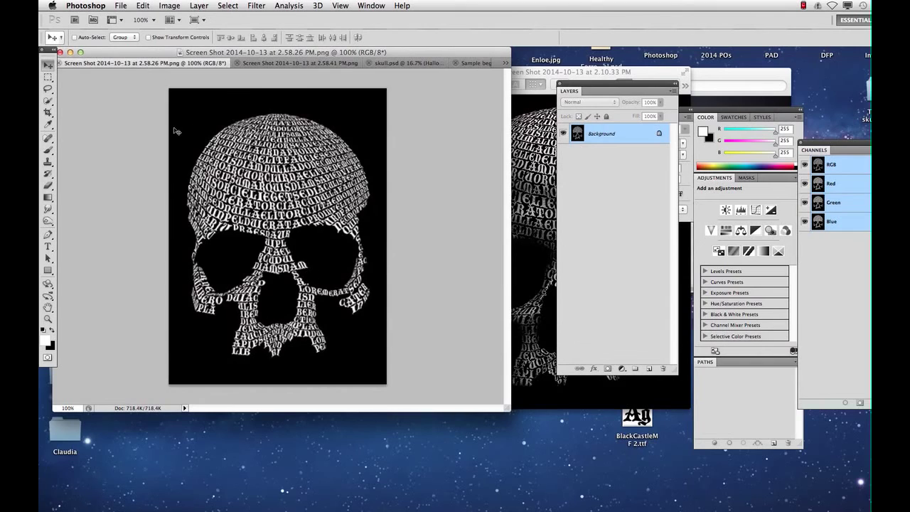